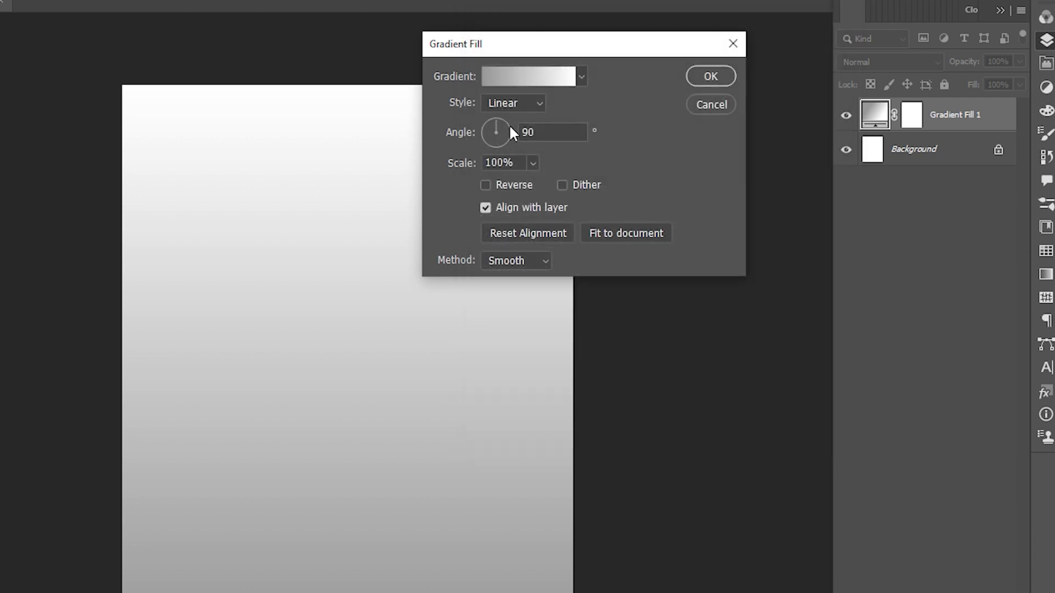
Make the gradient fill radial and reversed, scale it to about 173%, and apply it.
click(517, 100)
click(514, 134)
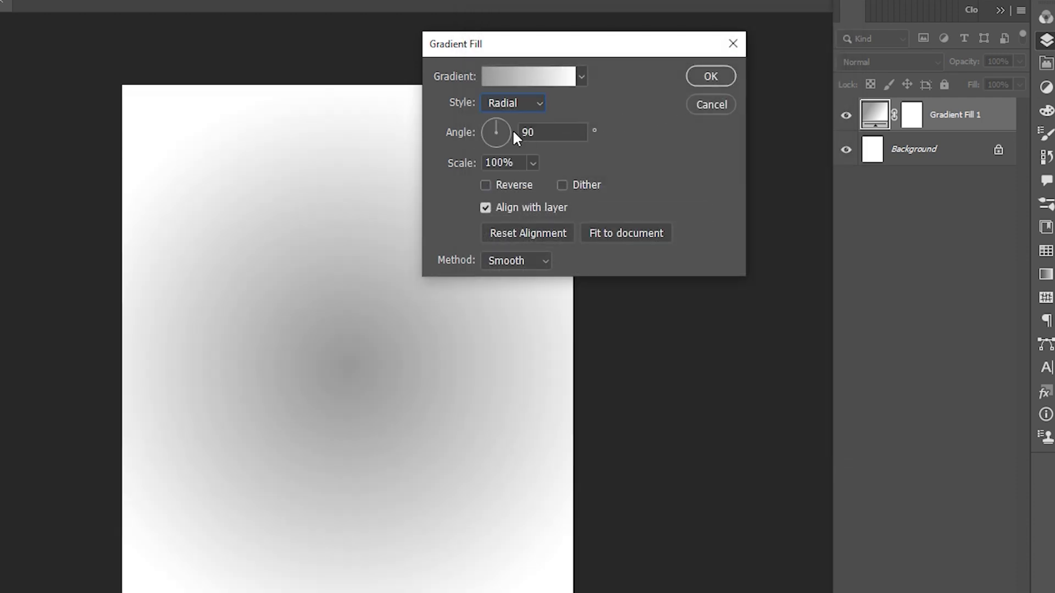
click(511, 189)
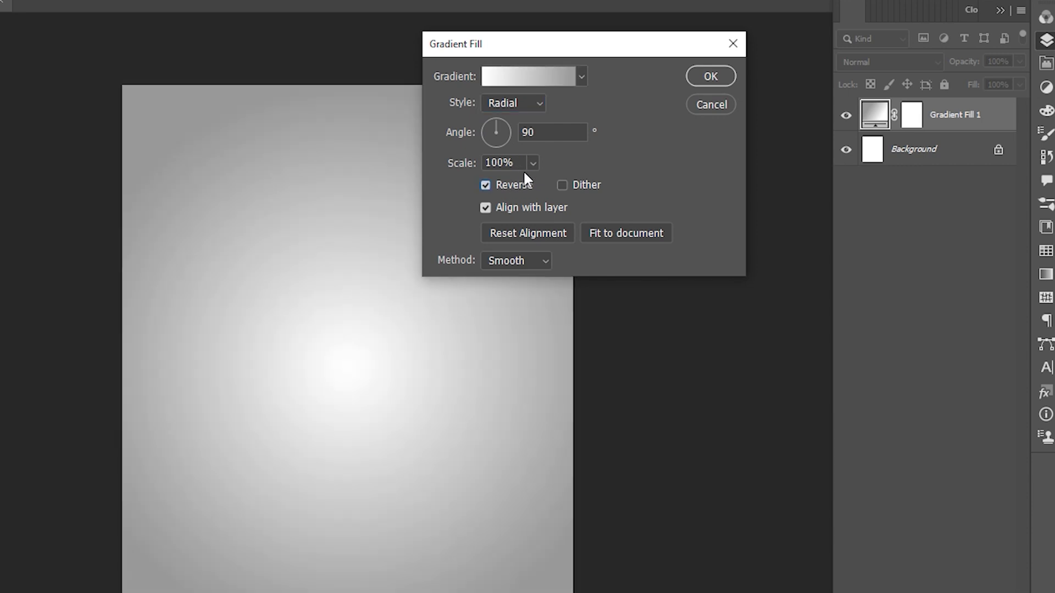
click(530, 163)
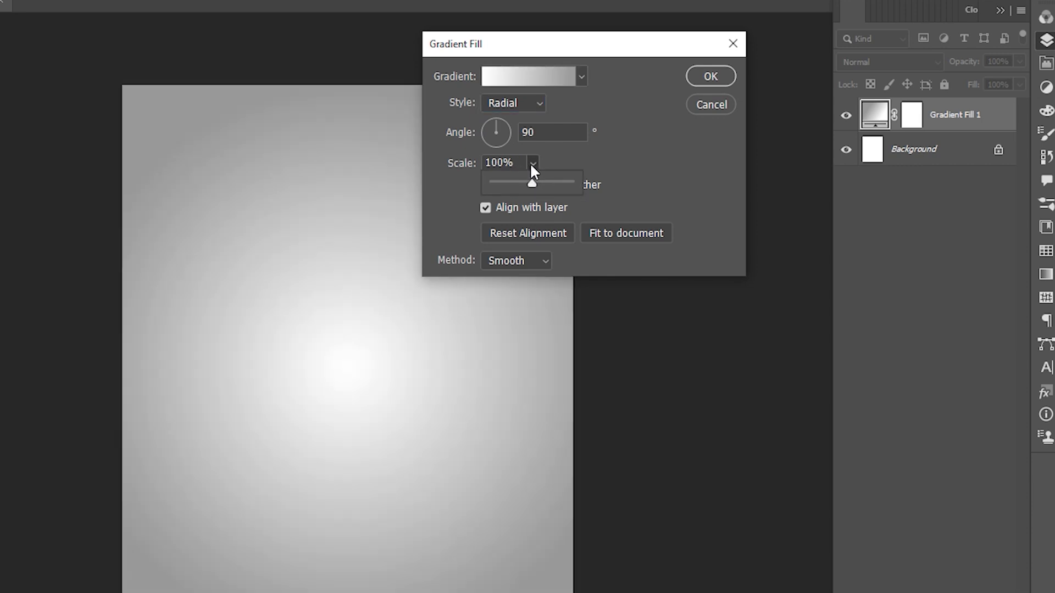
mouse_move(530, 181)
mouse_down()
mouse_move(554, 184)
mouse_move(541, 185)
mouse_up()
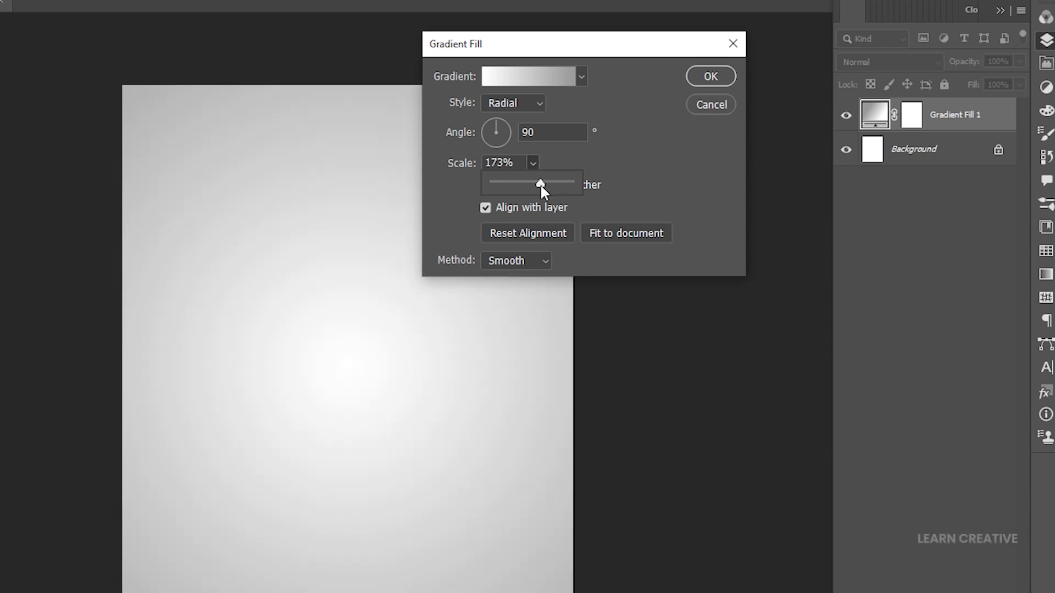
click(701, 75)
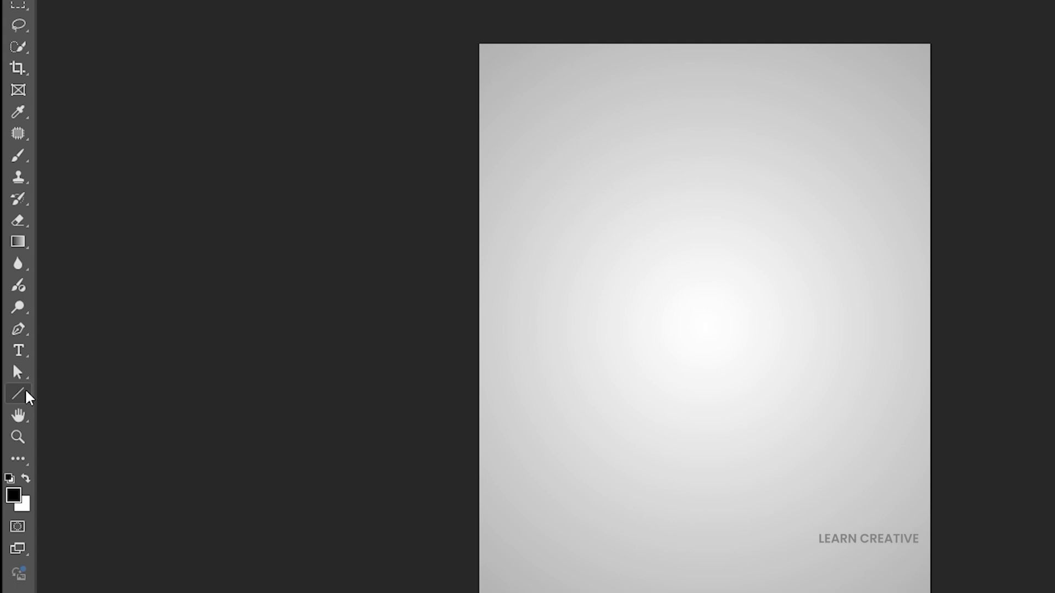
Draw a circle about 8.86 in wide near the middle of the canvas with the Ellipse tool.
right_click(26, 396)
click(92, 409)
drag(638, 257, 840, 472)
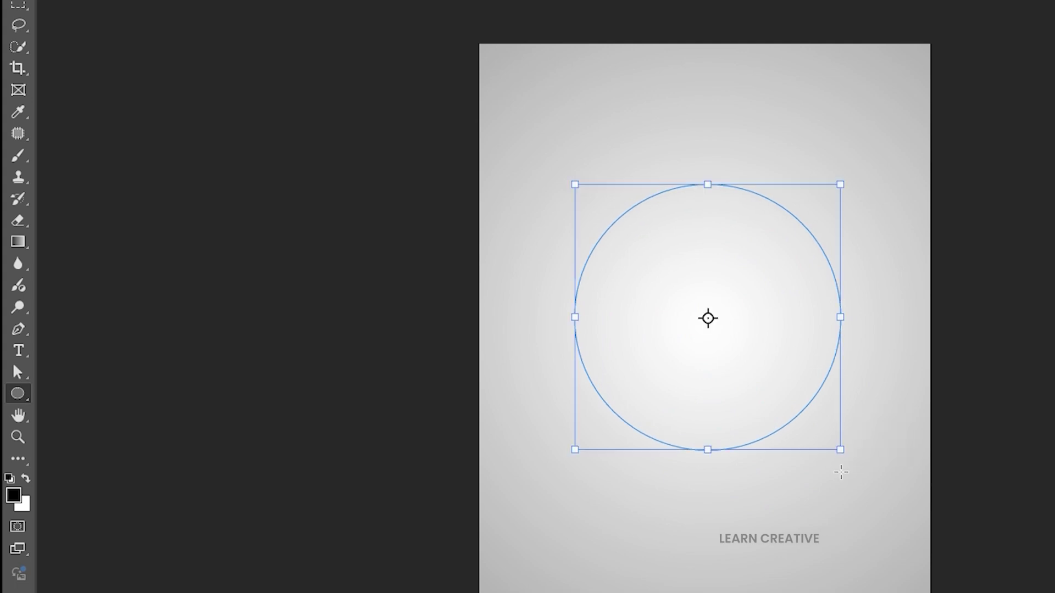
key(v)
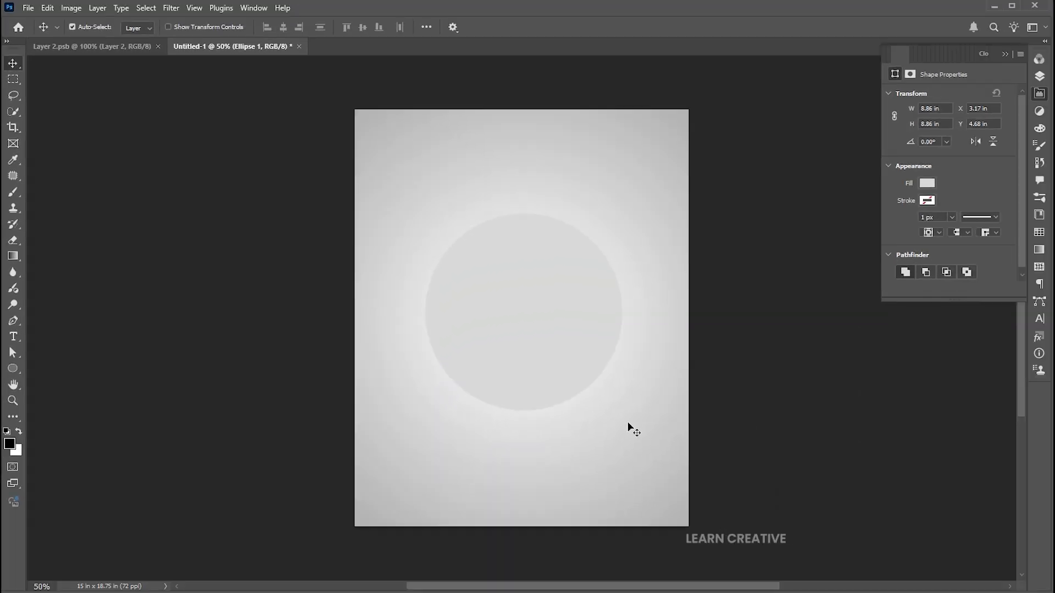
click(1004, 54)
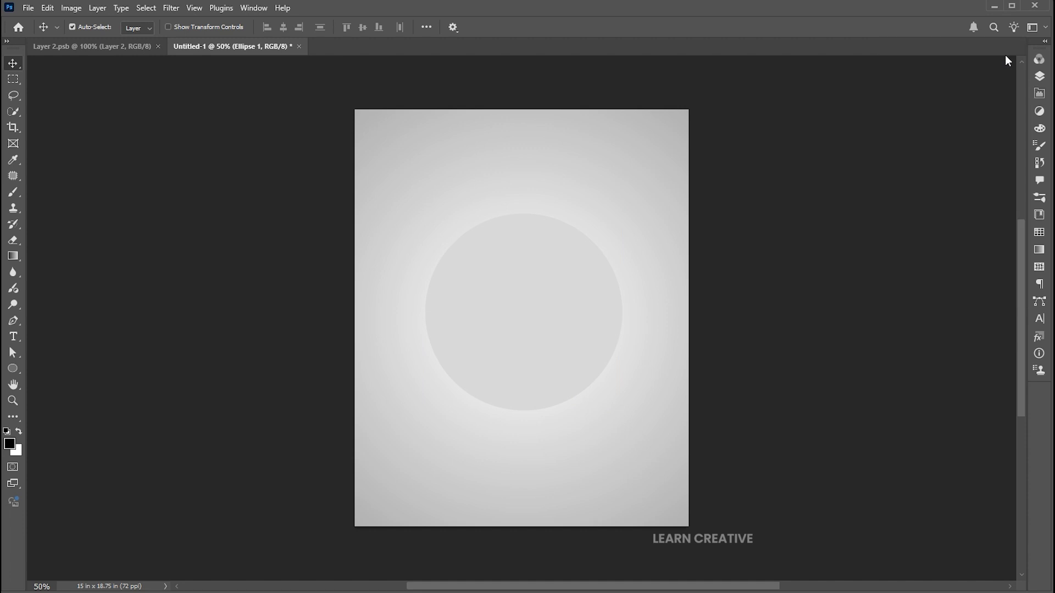
Place the photo of the laughing woman with shopping bags on a pink background as an embedded image.
click(34, 9)
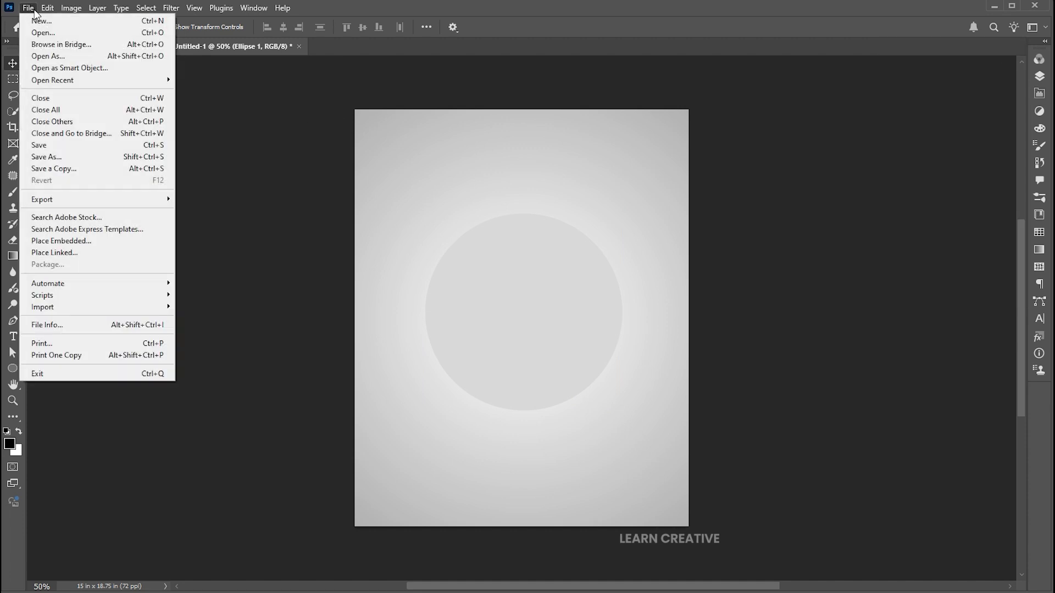
click(59, 240)
click(144, 86)
click(919, 538)
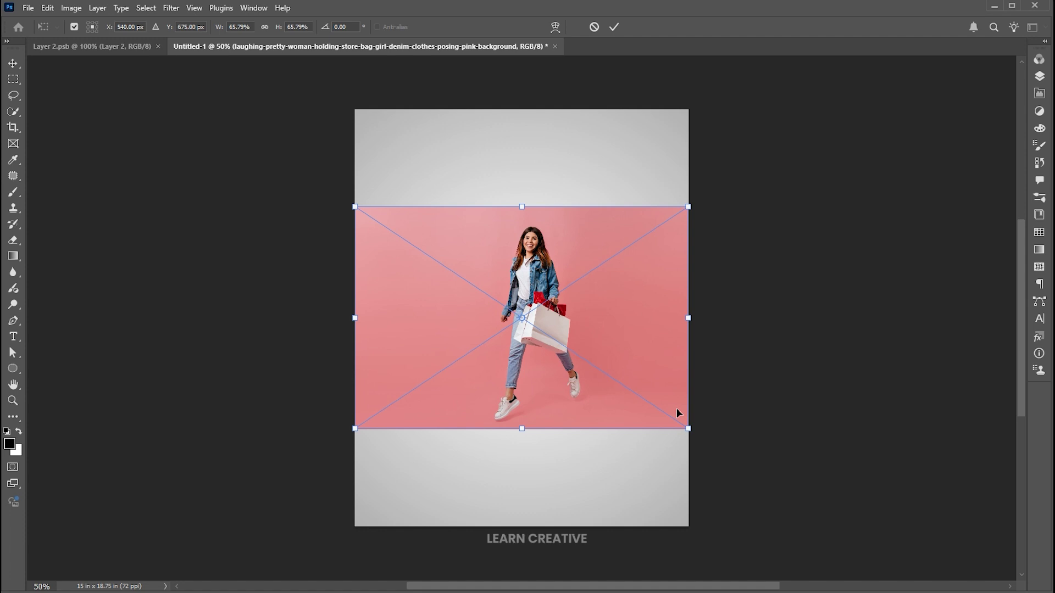
key(Return)
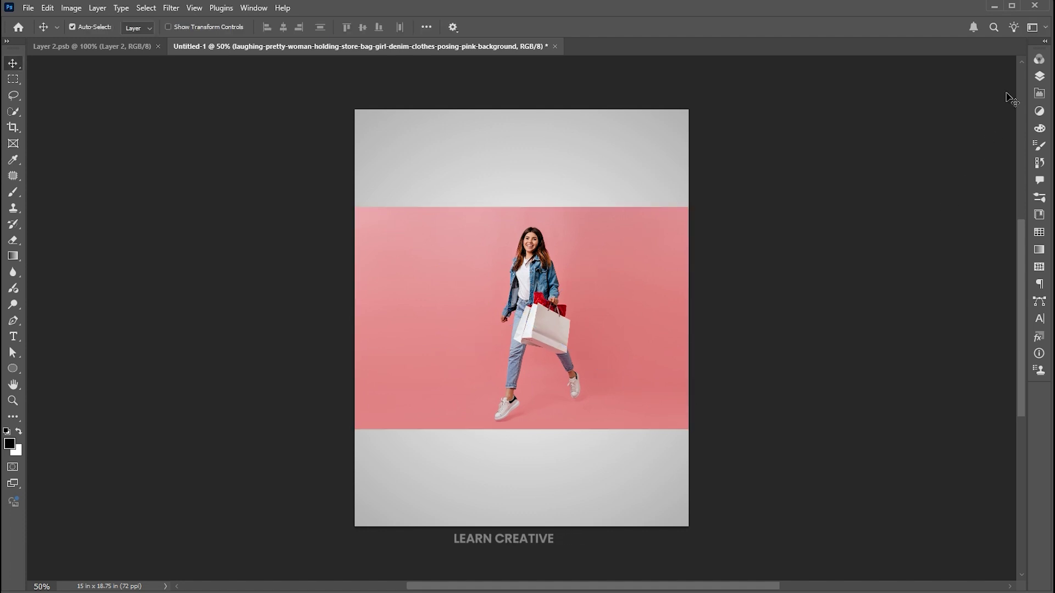
Clip the woman's photo layer to the circle with a clipping mask.
click(1038, 76)
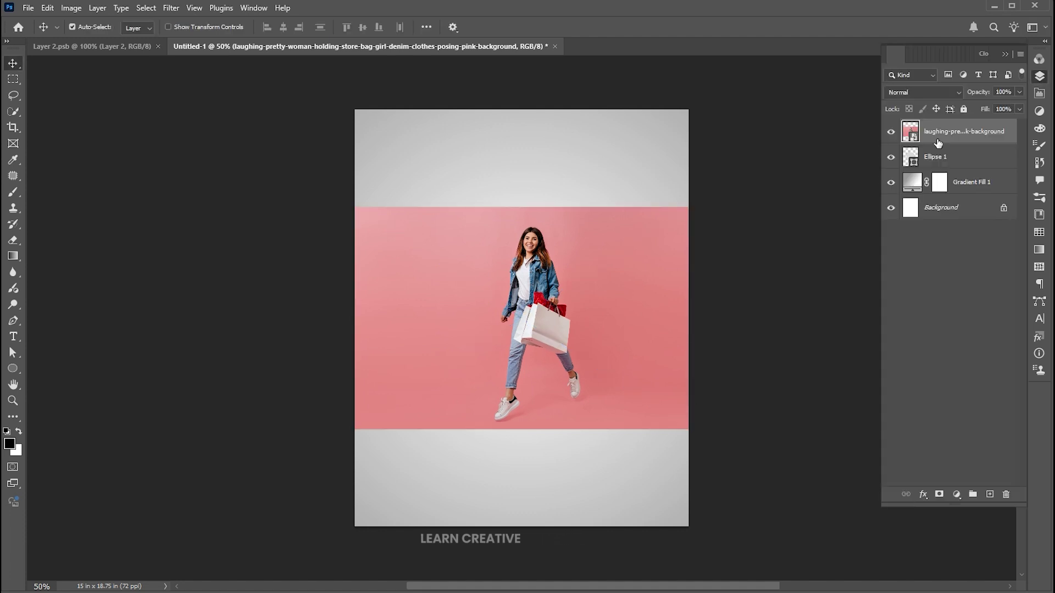
right_click(929, 146)
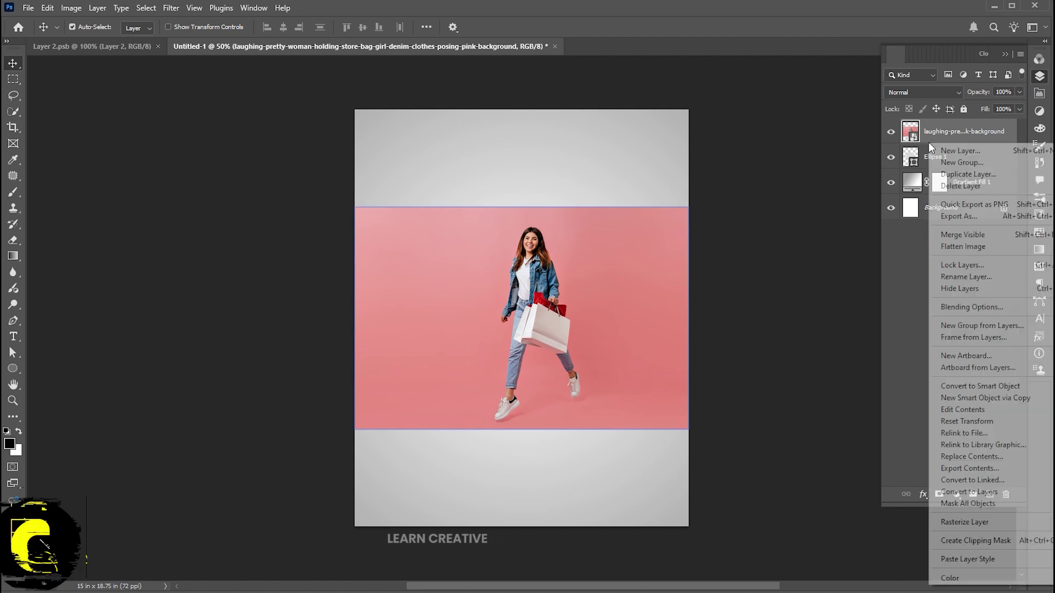
click(959, 539)
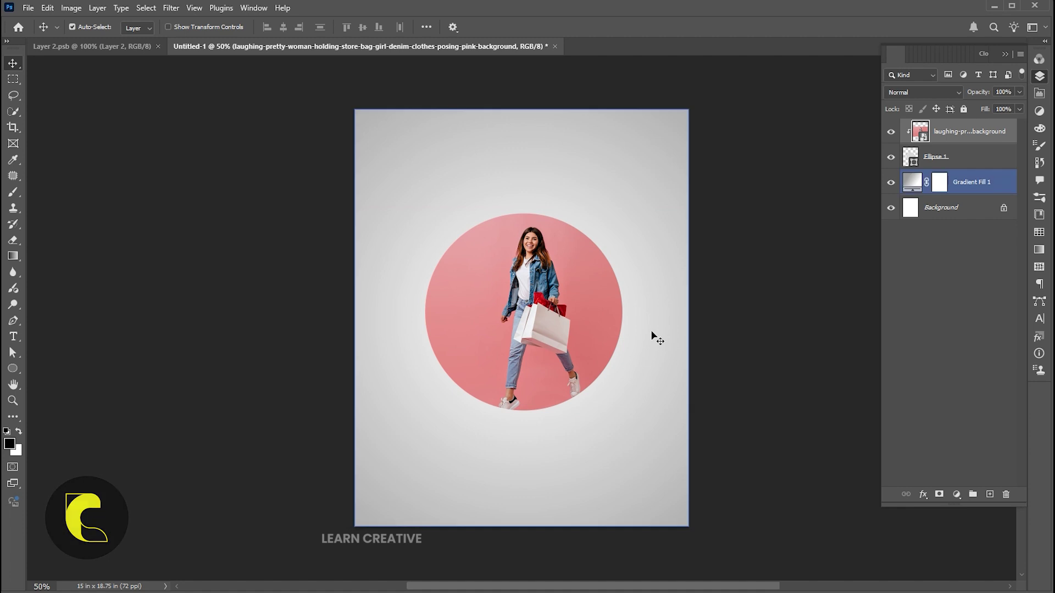
Enlarge the clipped photo to about 108% and reposition it so the woman's body fills the circle.
key(ctrl+t)
drag(521, 207, 524, 134)
drag(560, 318, 546, 346)
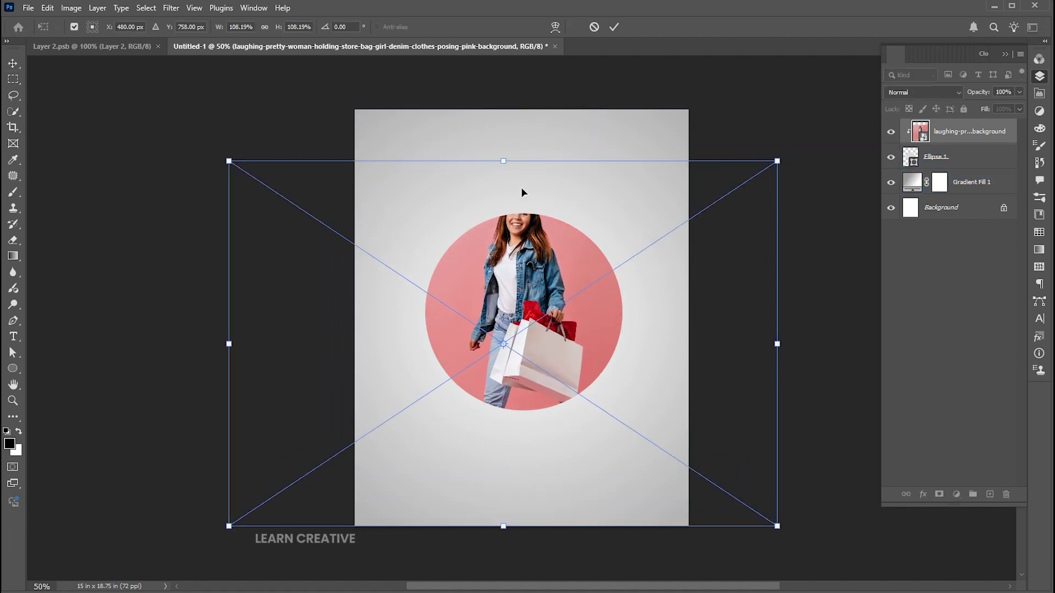
drag(537, 255, 530, 254)
key(Return)
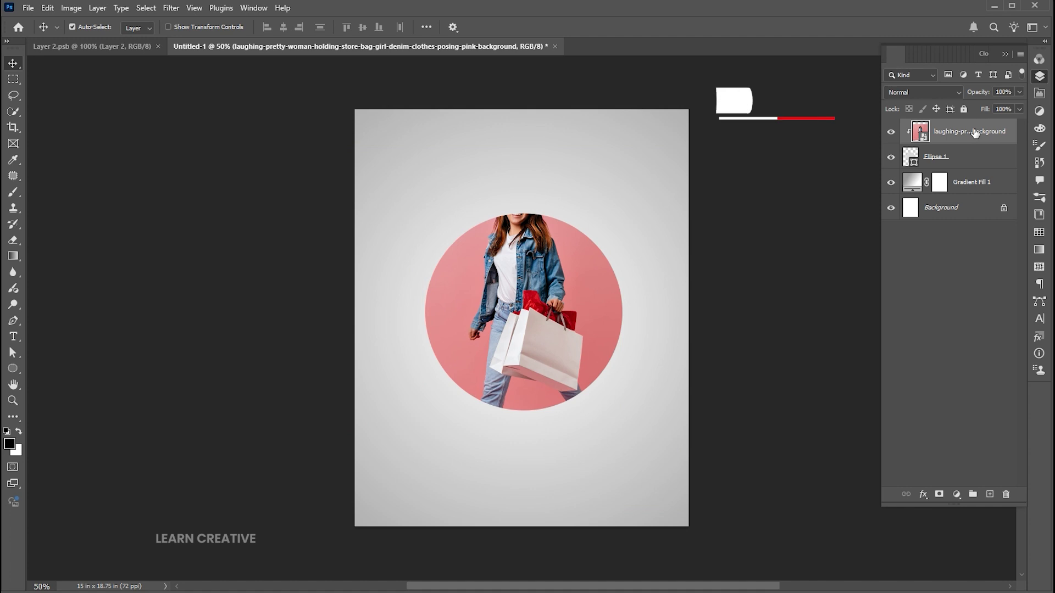
Duplicate the photo layer, select the woman as the subject, and add a layer mask that hides the copy's background.
key(ctrl+j)
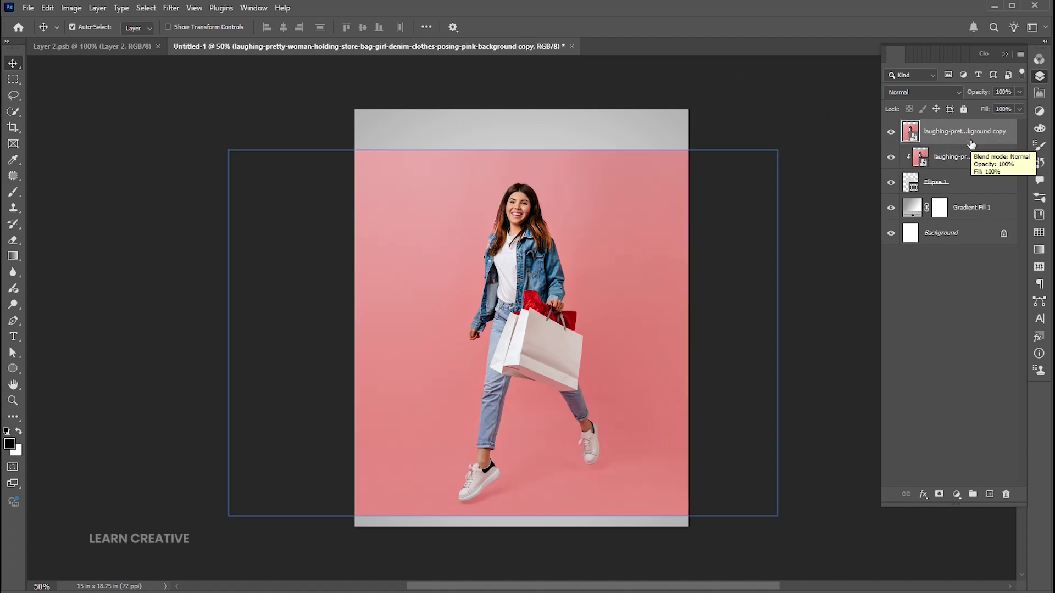
click(146, 8)
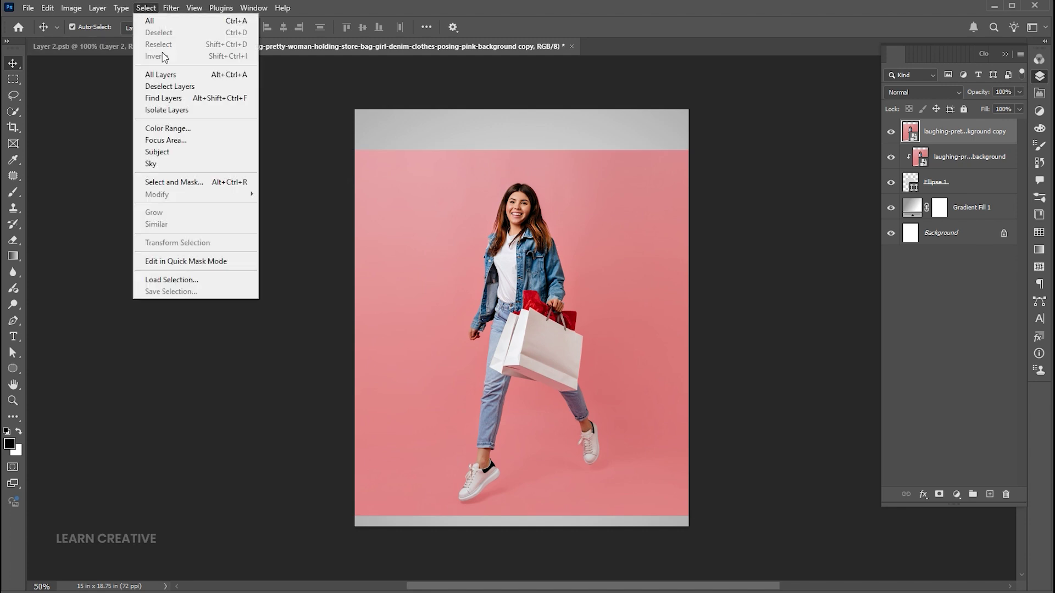
click(189, 151)
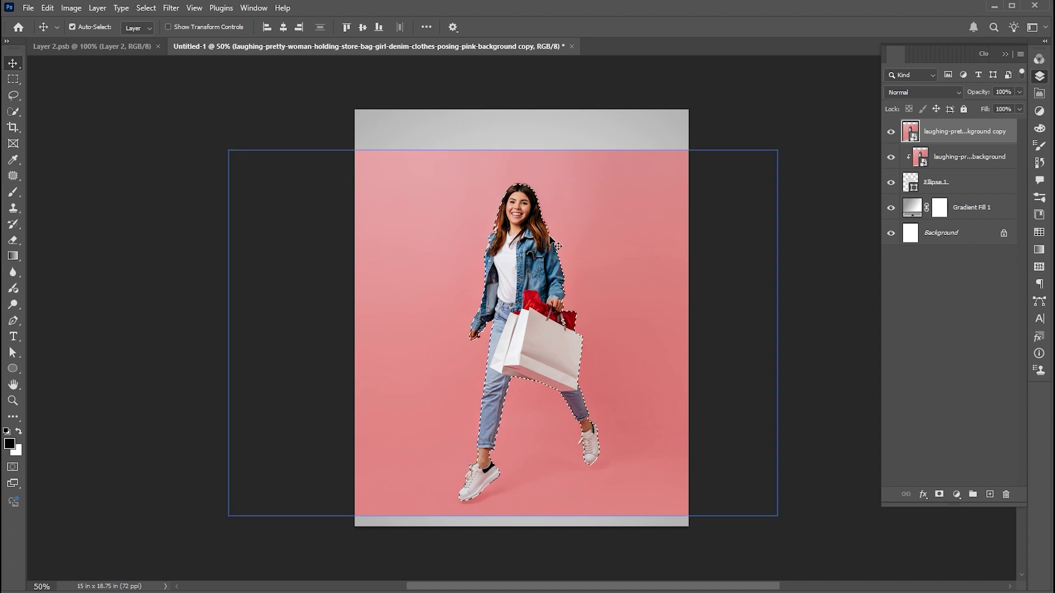
click(940, 494)
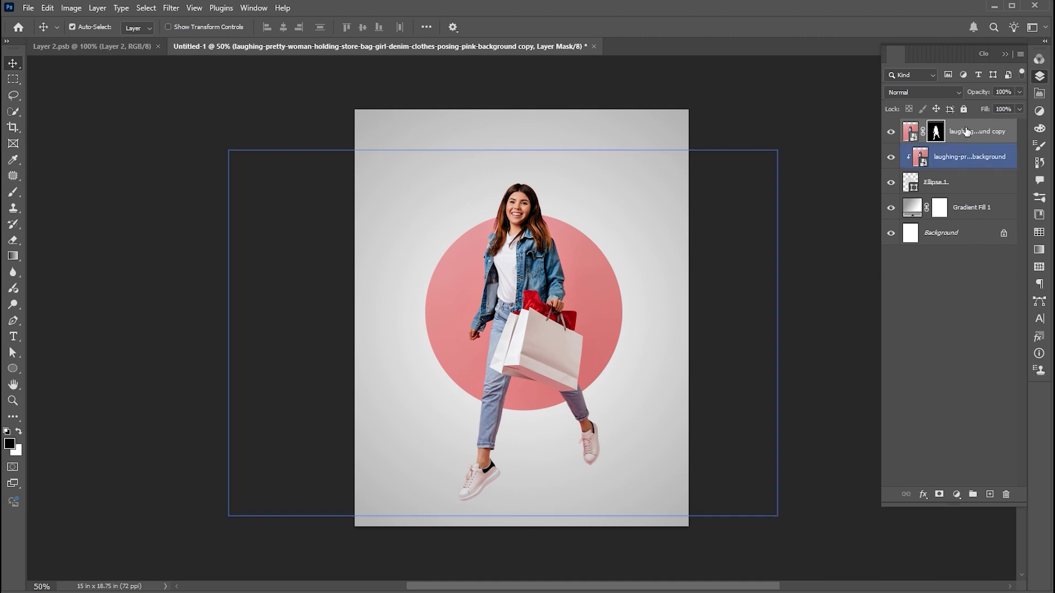
Paint black on the copy's mask with a soft 200 px brush at 39% hardness to hide the rear leg outside the circle.
click(17, 196)
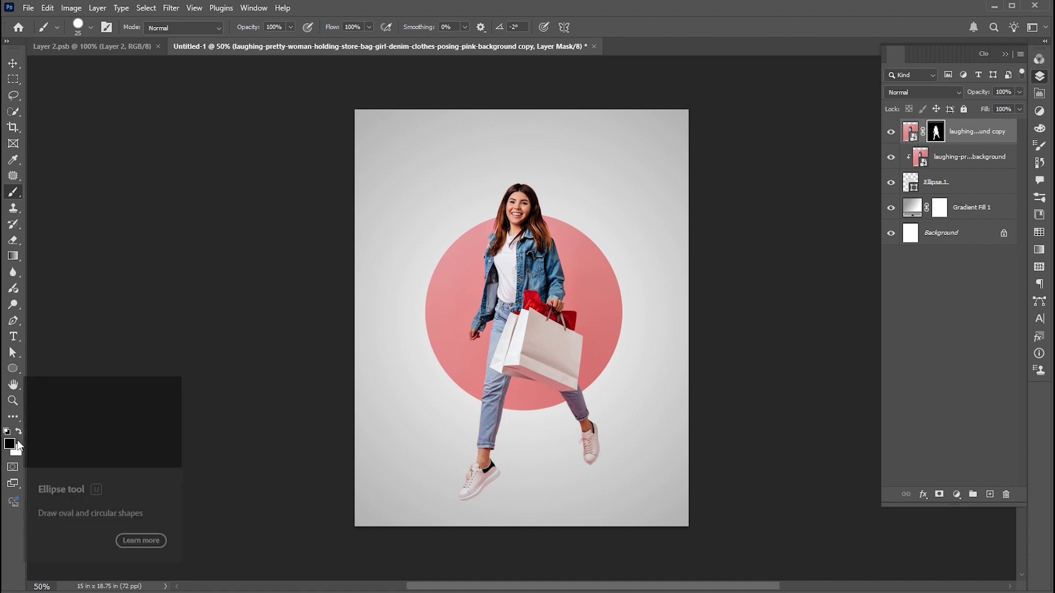
click(91, 27)
drag(149, 91, 100, 93)
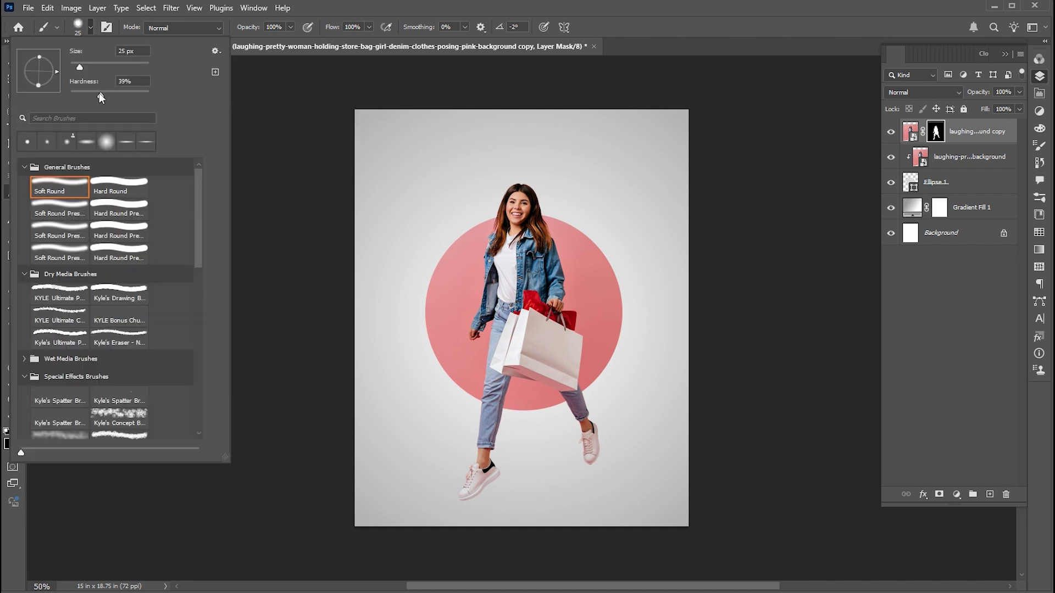
click(88, 32)
key(bracketright)
key(bracketright)
key(bracketright)
key(bracketright)
key(bracketright)
key(bracketright)
key(bracketright)
key(bracketright)
key(bracketright)
key(bracketright)
key(bracketright)
key(bracketright)
mouse_move(582, 412)
mouse_down()
mouse_move(574, 426)
mouse_move(563, 361)
mouse_up()
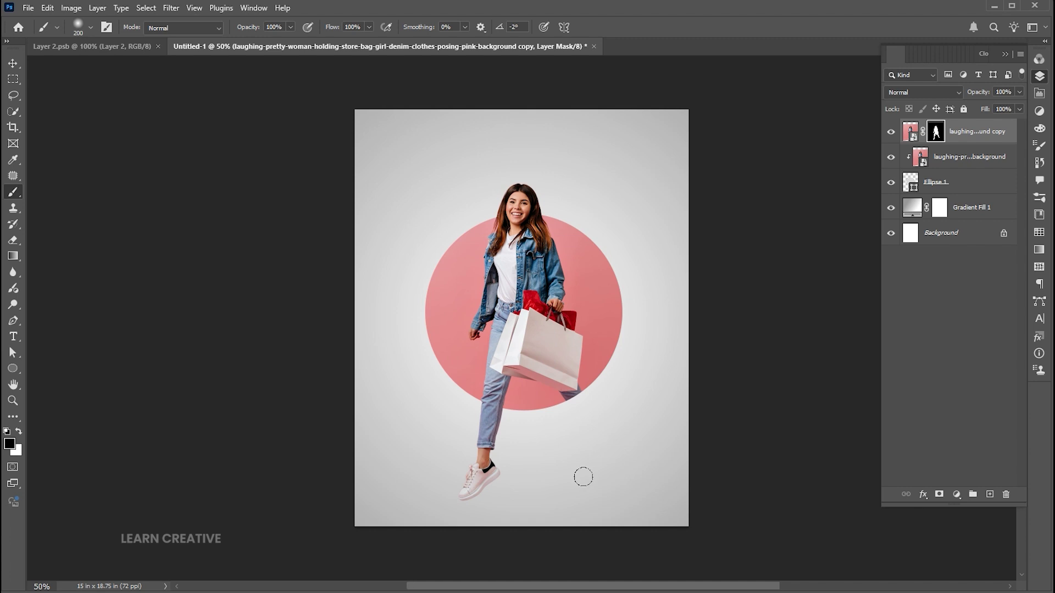
key(v)
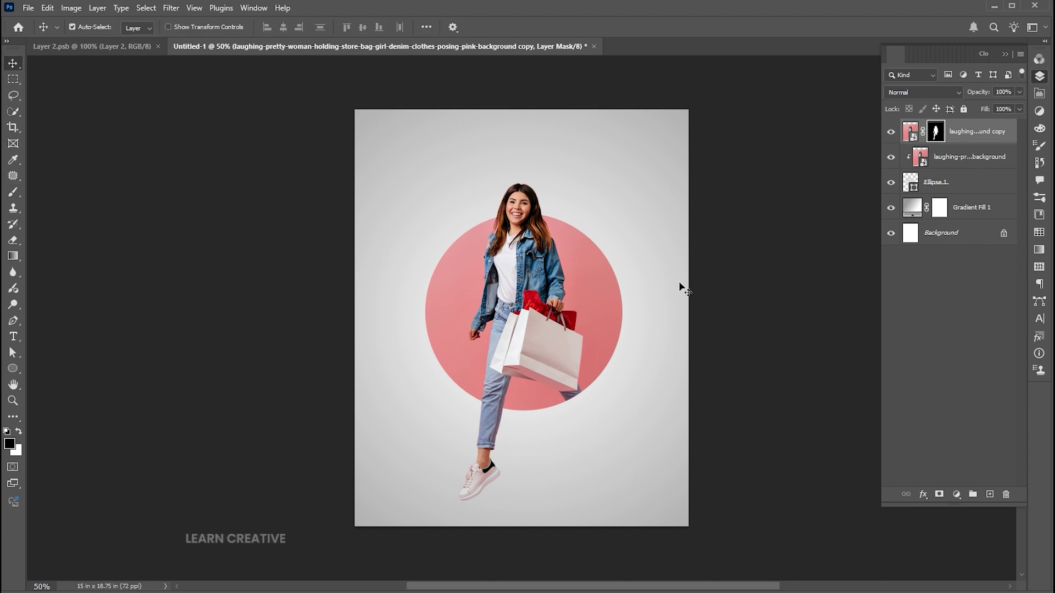
Select a rectangle around the front shoe on the photo copy and copy that area to a new layer.
click(911, 132)
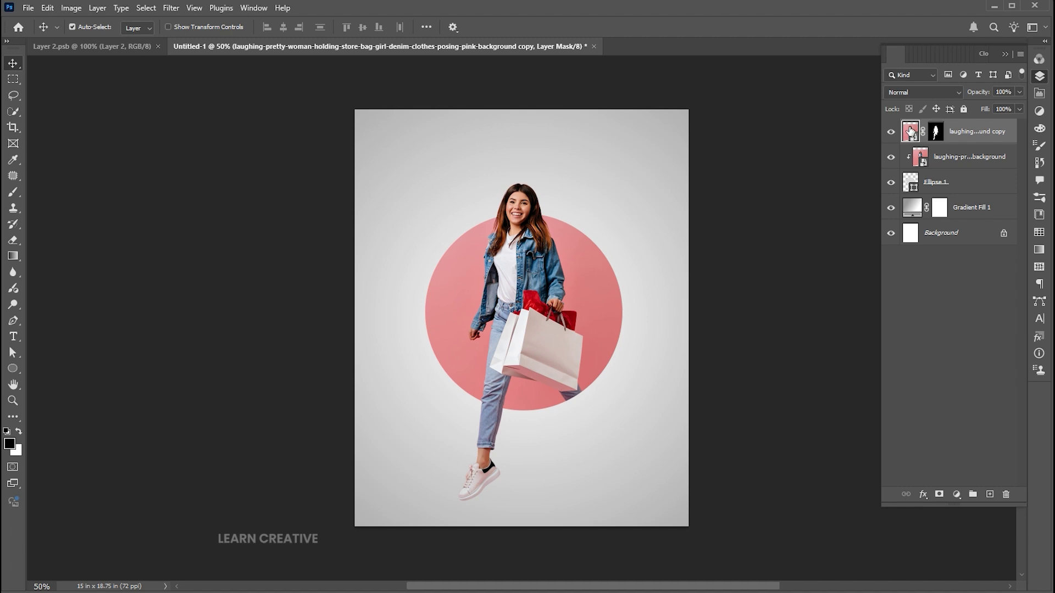
right_click(10, 80)
click(66, 77)
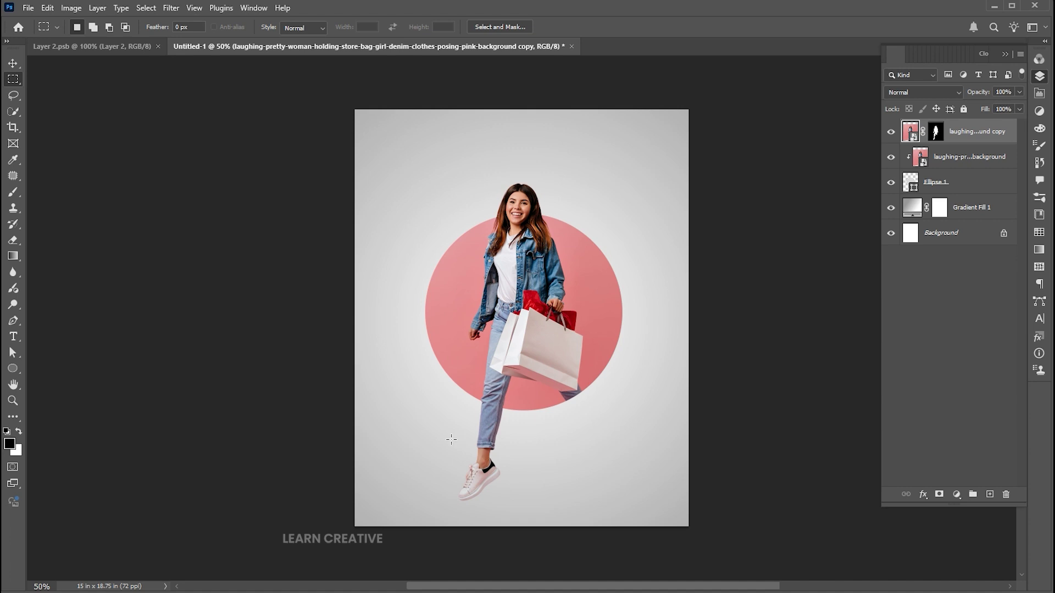
drag(444, 447, 544, 508)
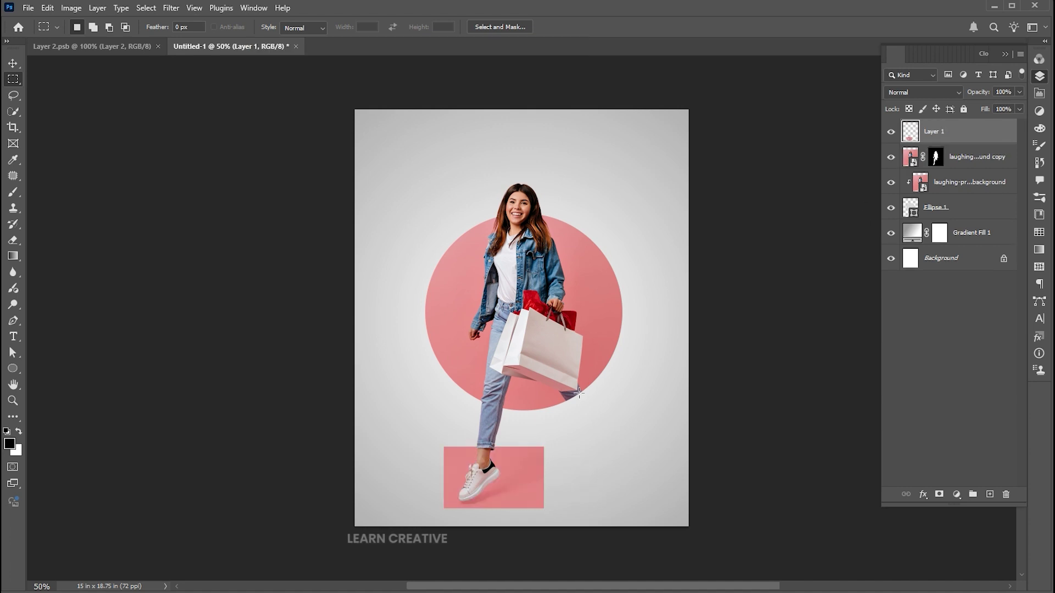
Move the shoe patch layer below the masked photo copy and set its blend mode to Hard Light.
key(v)
drag(936, 133, 946, 167)
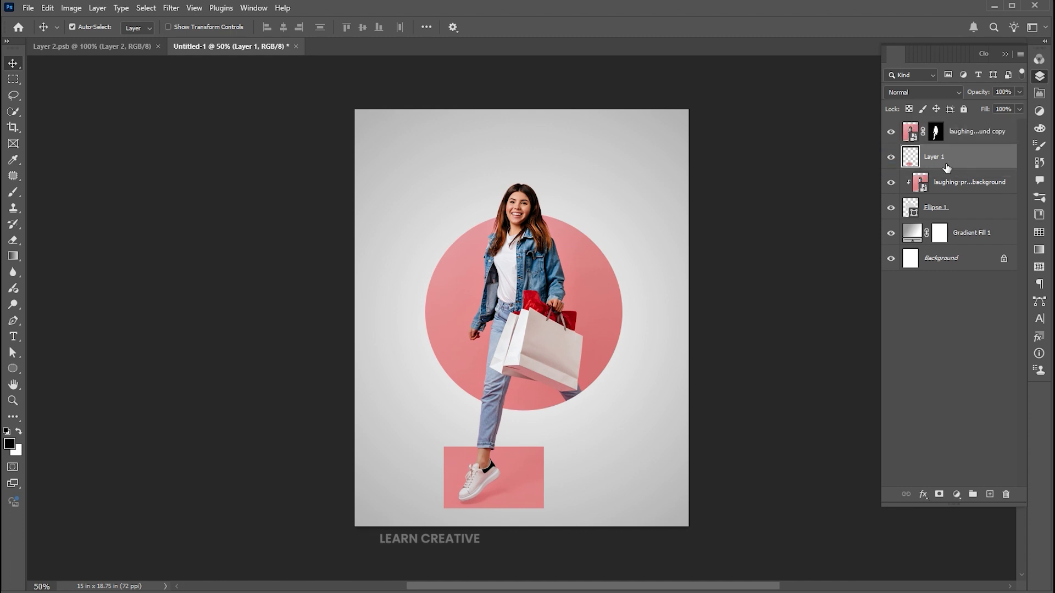
click(933, 92)
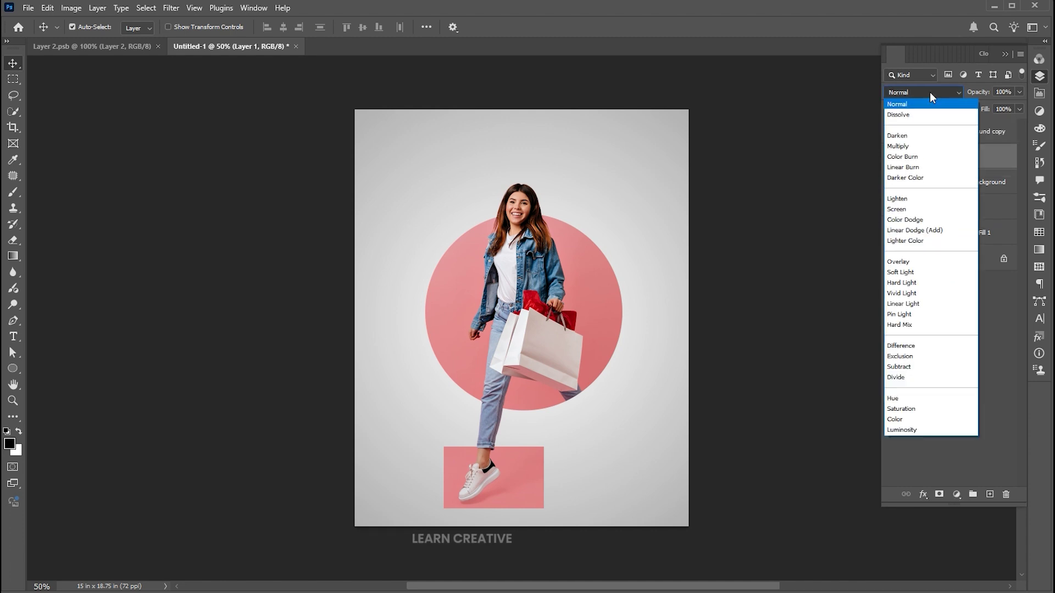
click(905, 284)
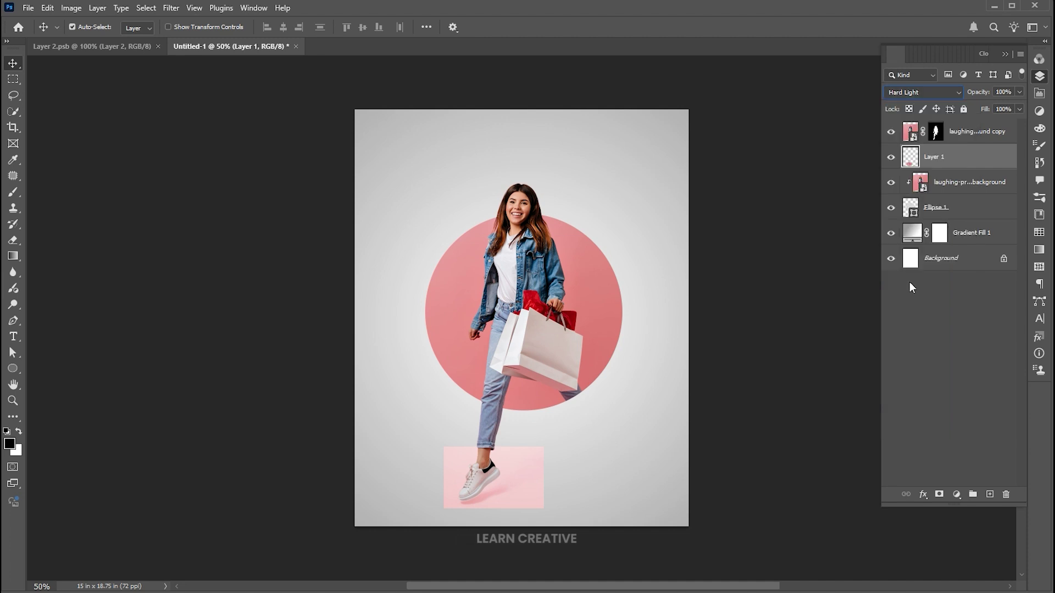
Convert the shoe patch layer to a smart object and clip a Black & White adjustment layer to it.
right_click(951, 160)
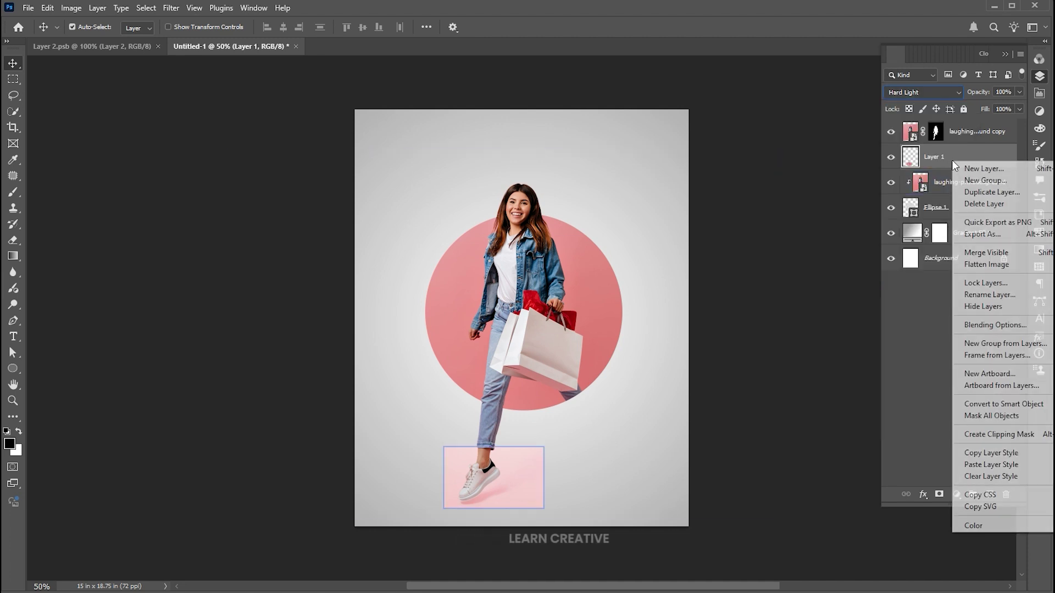
click(982, 404)
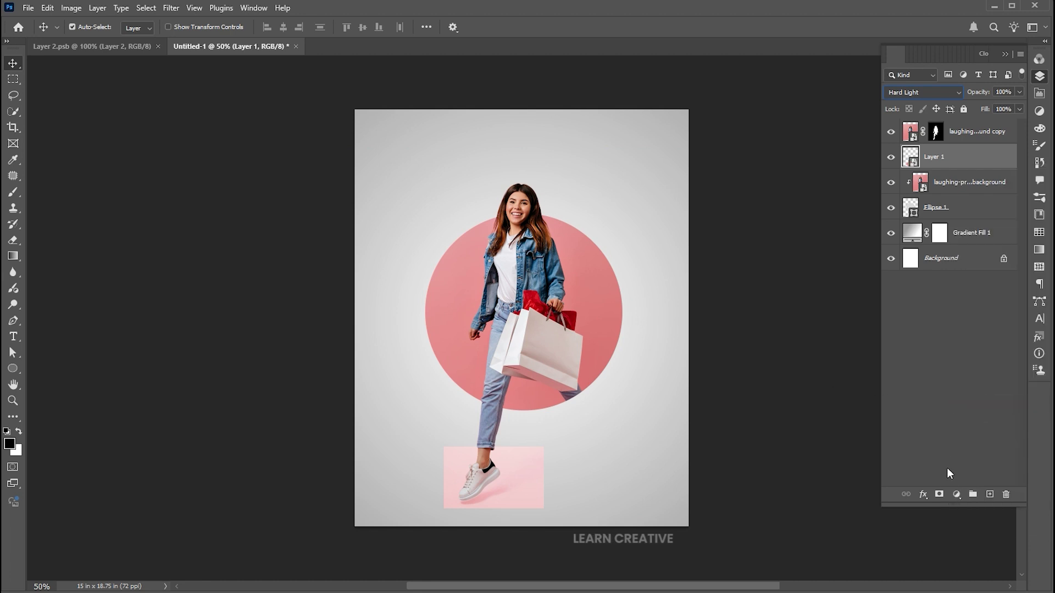
click(957, 495)
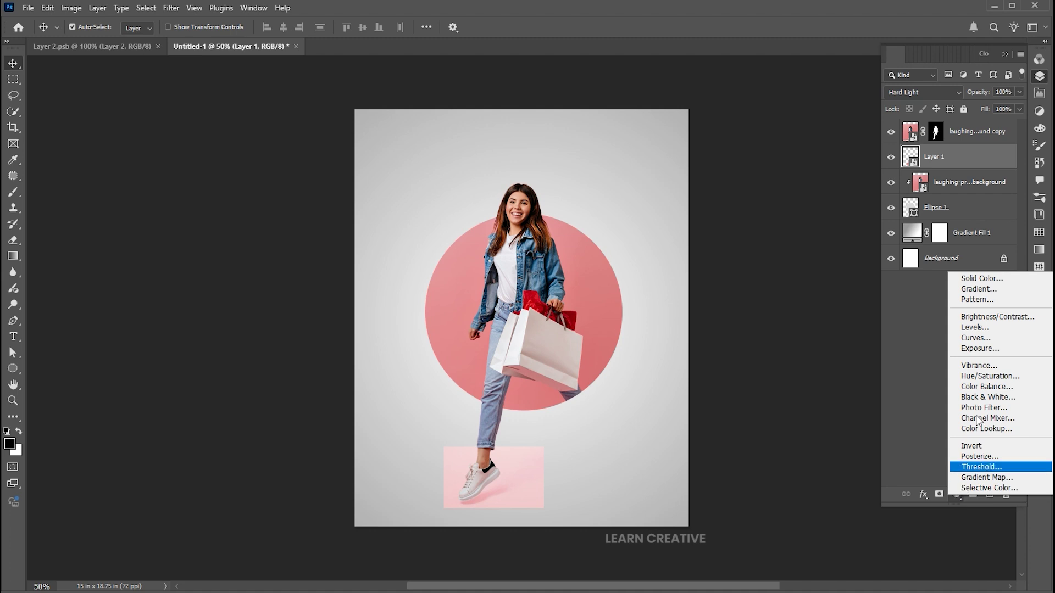
click(969, 397)
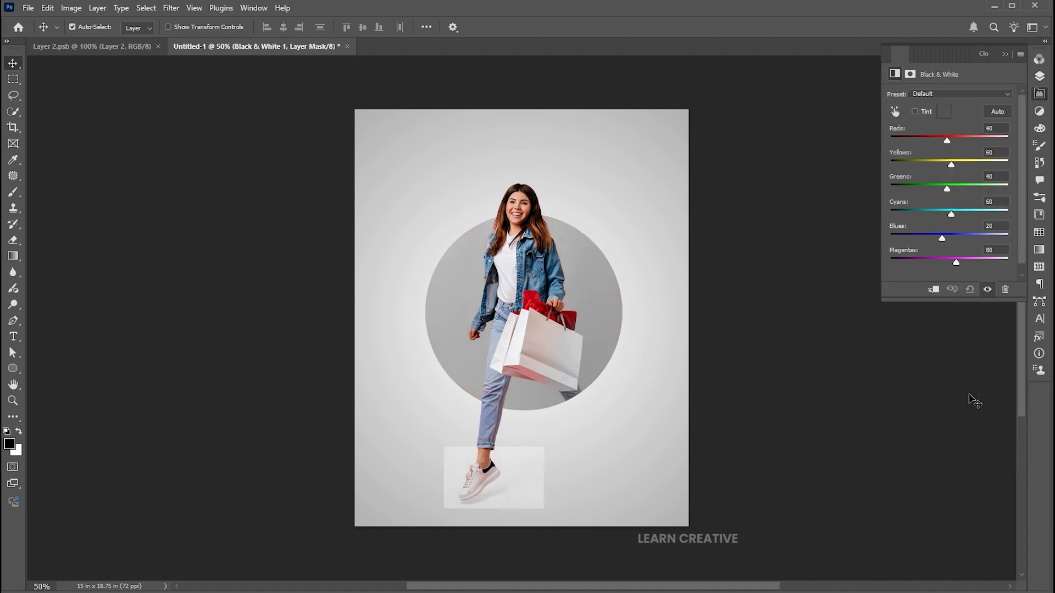
click(933, 290)
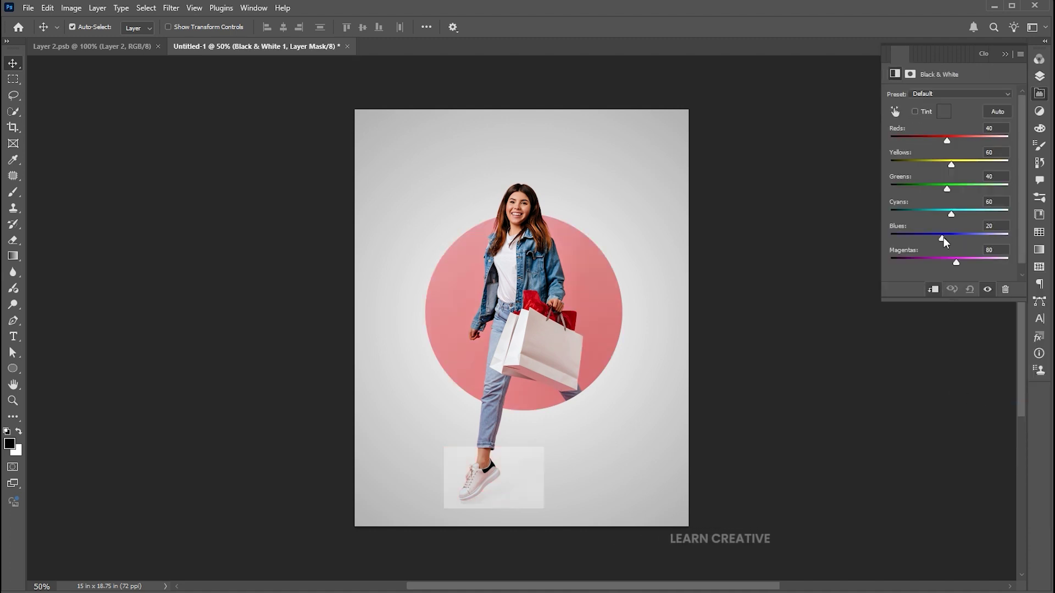
Lower the Reds to -4 in the Black & White adjustment clipped to the shoe patch.
drag(947, 141, 937, 141)
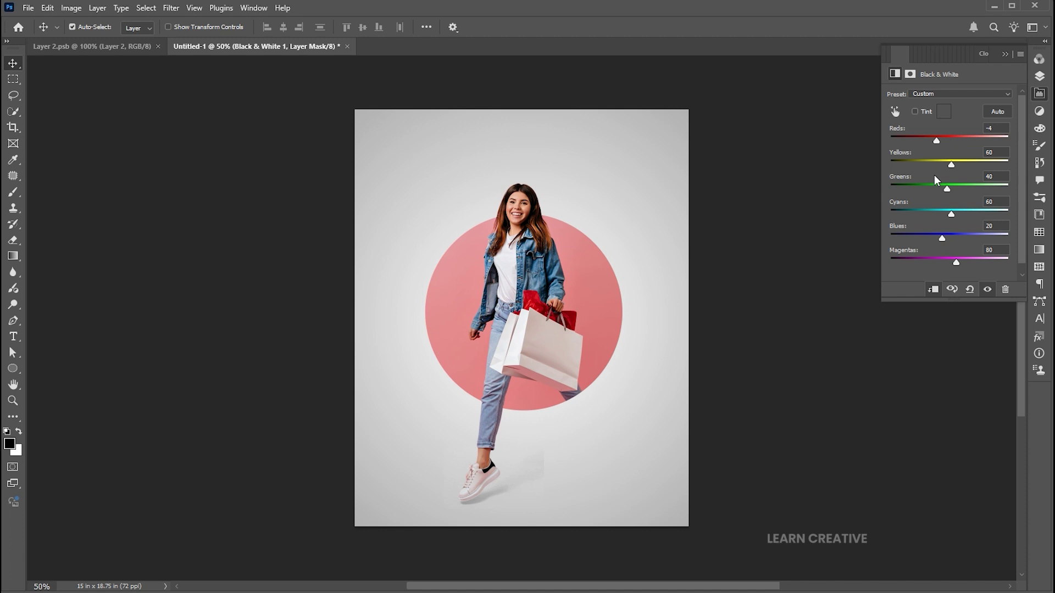
click(1005, 54)
click(1039, 76)
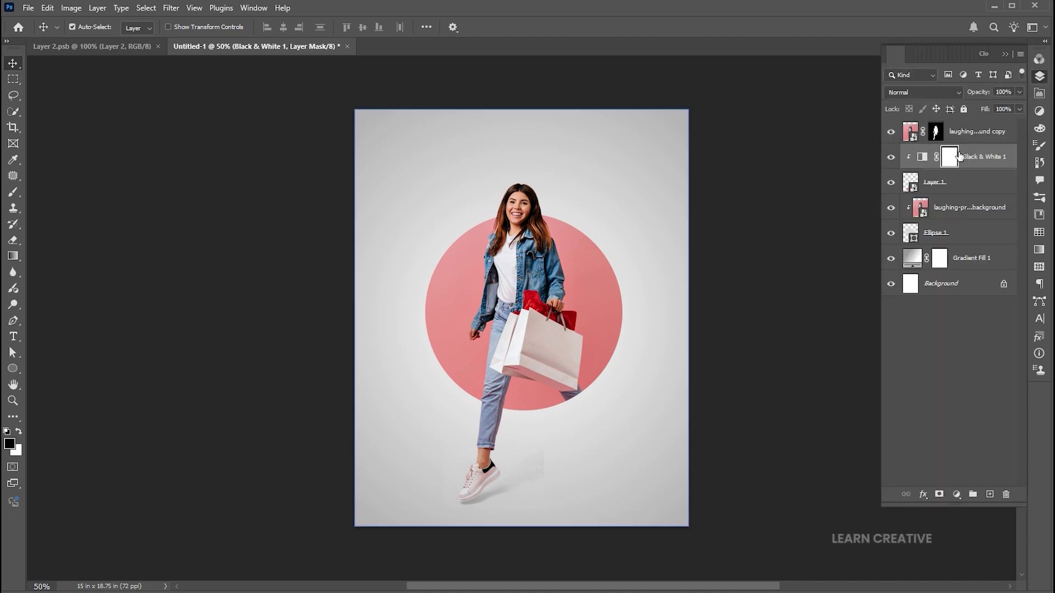
Add a layer mask to the shoe patch and paint black with a soft 150 px brush to hide its rectangular edges.
click(967, 181)
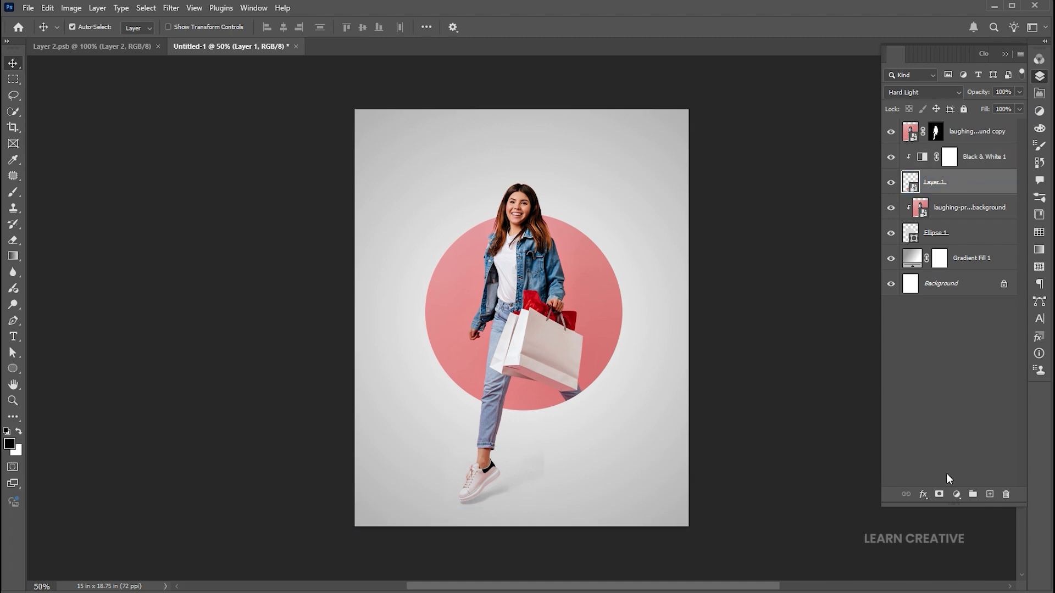
click(939, 494)
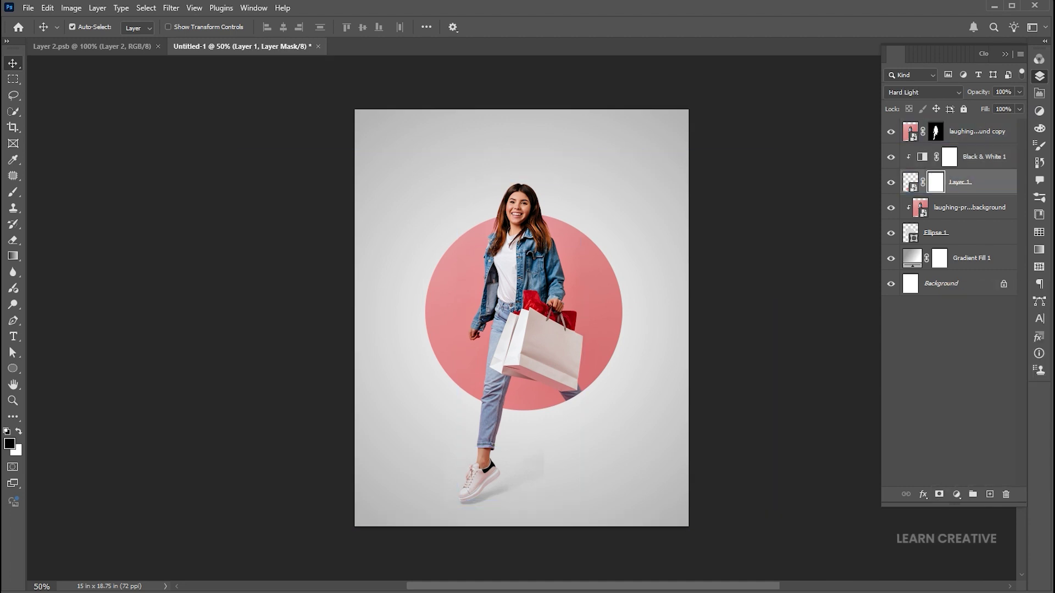
key(b)
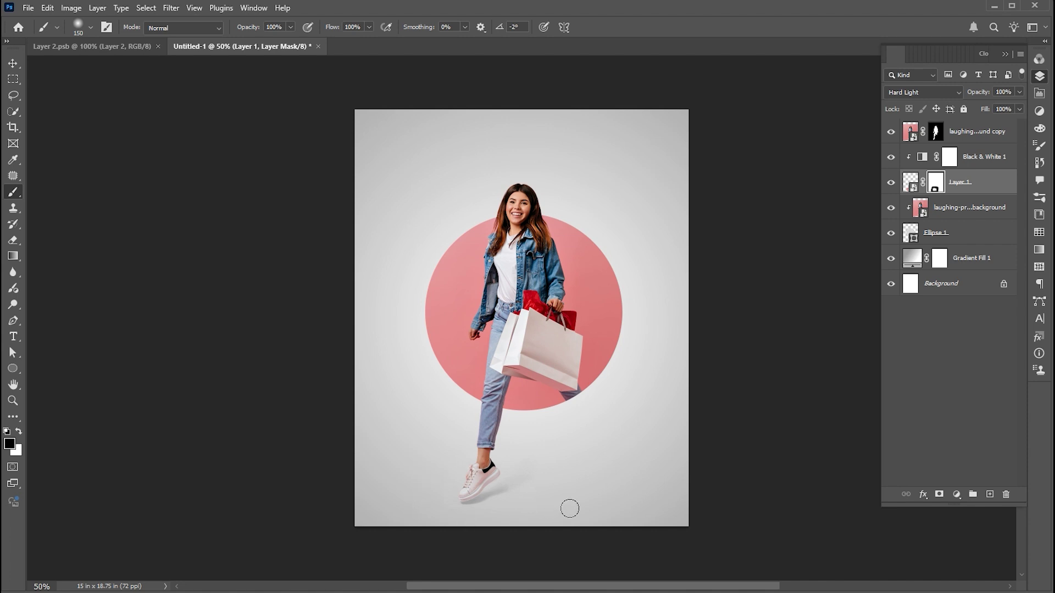
key(v)
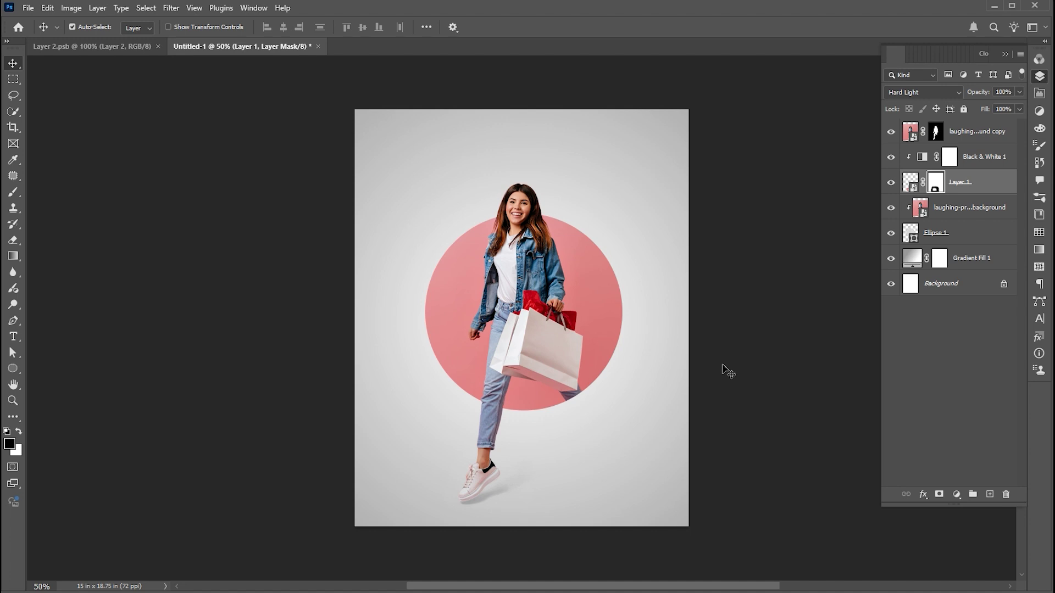
Duplicate the circle layer, placing an unclipped circle directly below the masked photo copy with its fill at 0%.
click(964, 238)
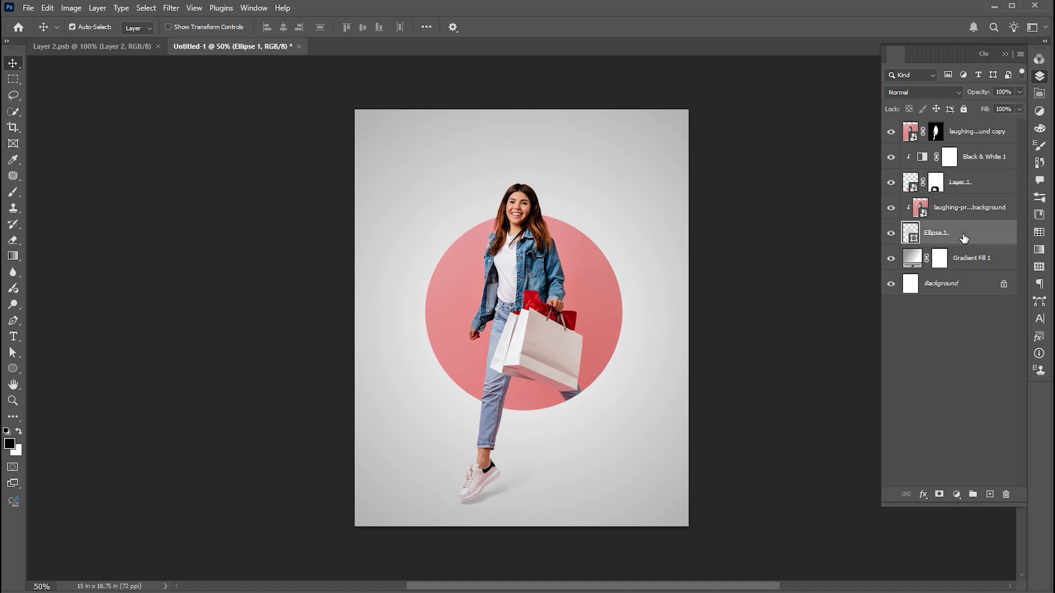
key(ctrl)
drag(964, 238, 948, 143)
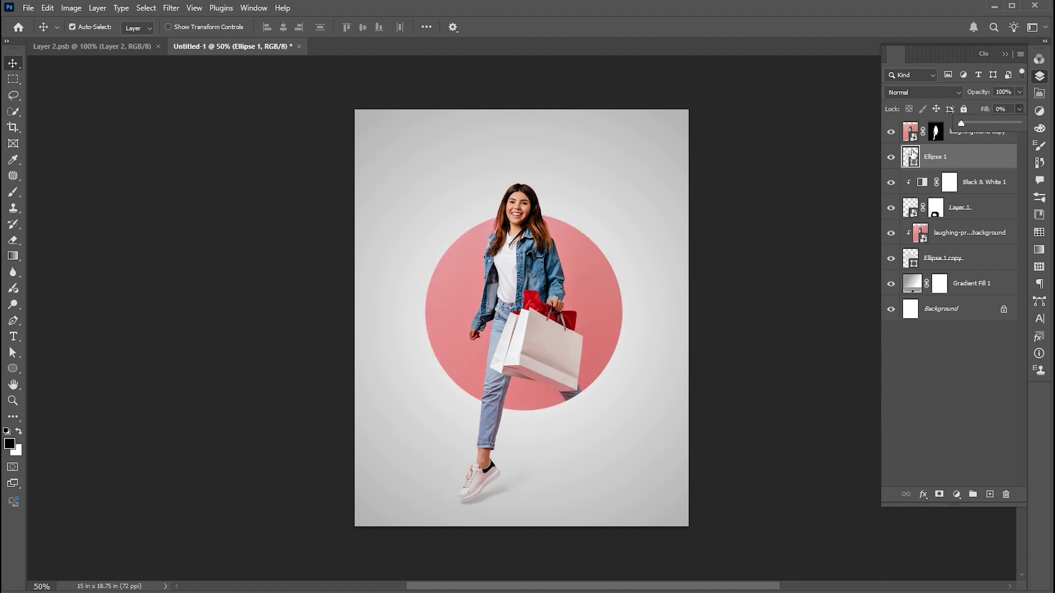
Add an Inner Shadow to the upper circle: color #0a0a0a, Overlay blend mode, 58% opacity, 90° angle, 93 px distance and 131 px size.
right_click(913, 155)
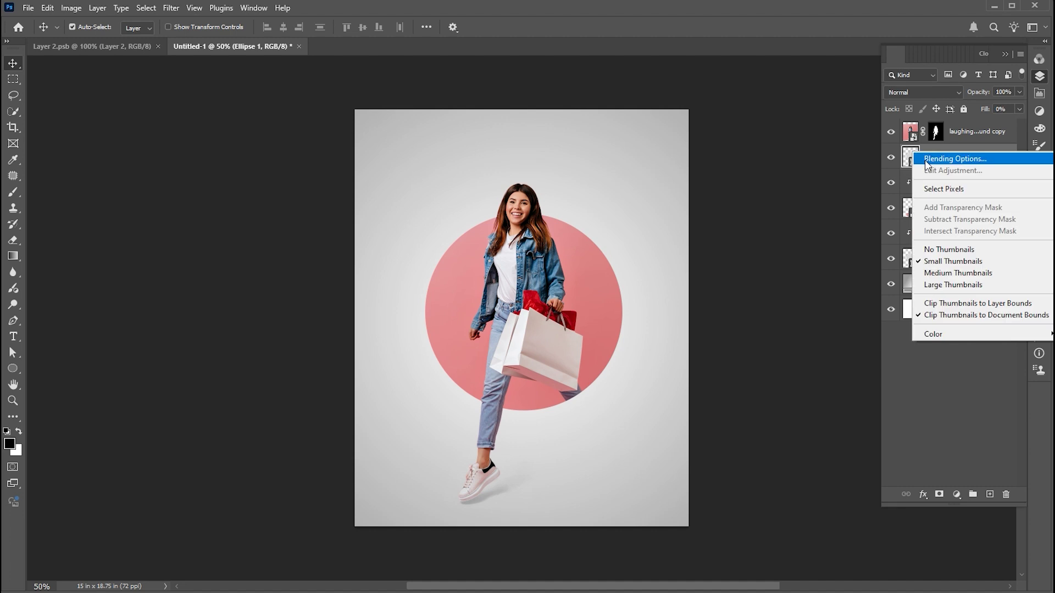
click(928, 161)
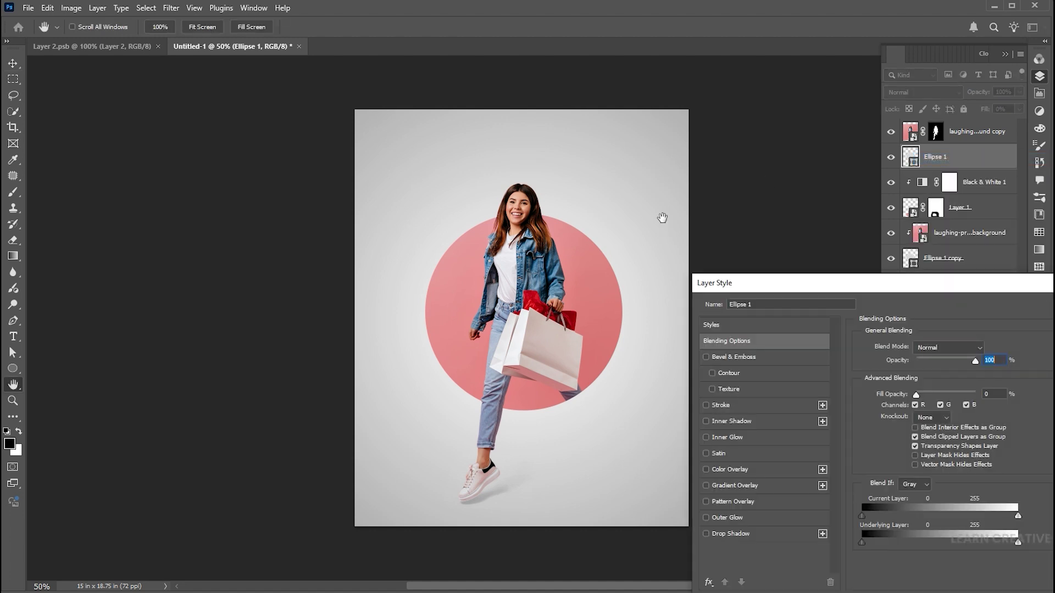
drag(757, 288, 642, 120)
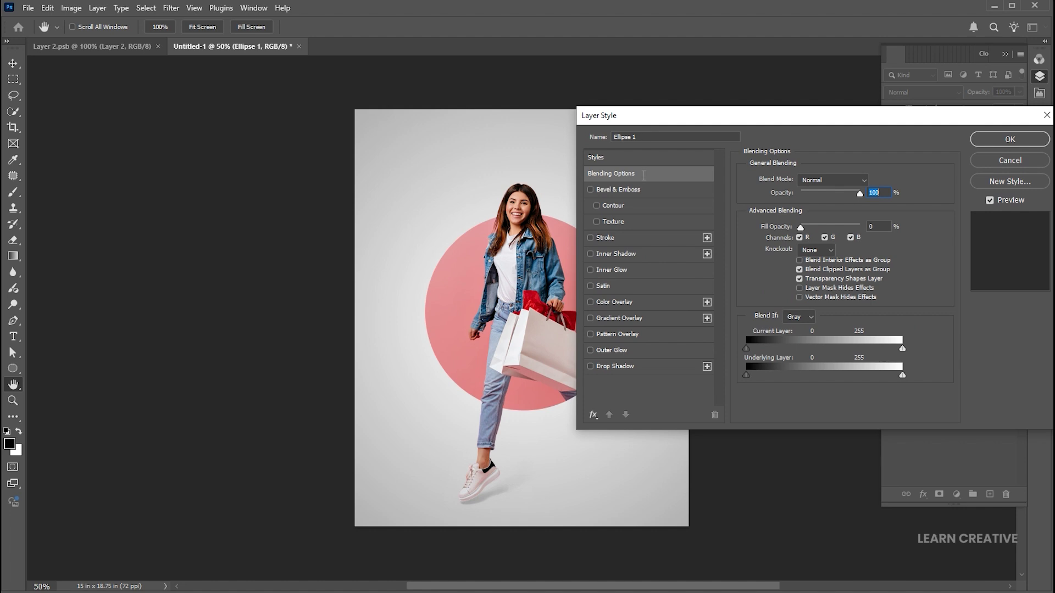
click(590, 253)
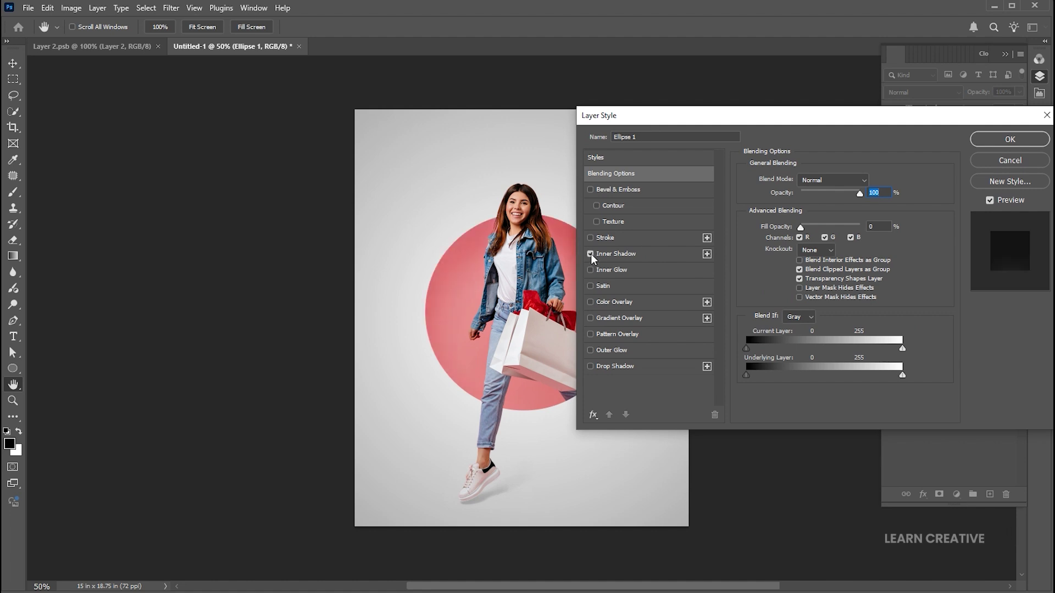
click(611, 253)
click(869, 177)
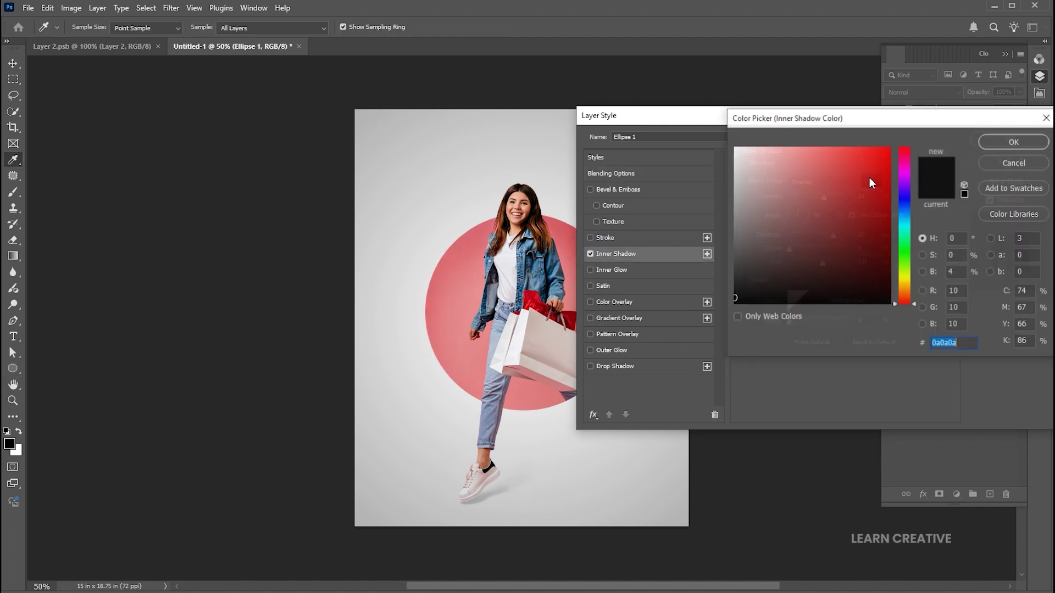
click(986, 144)
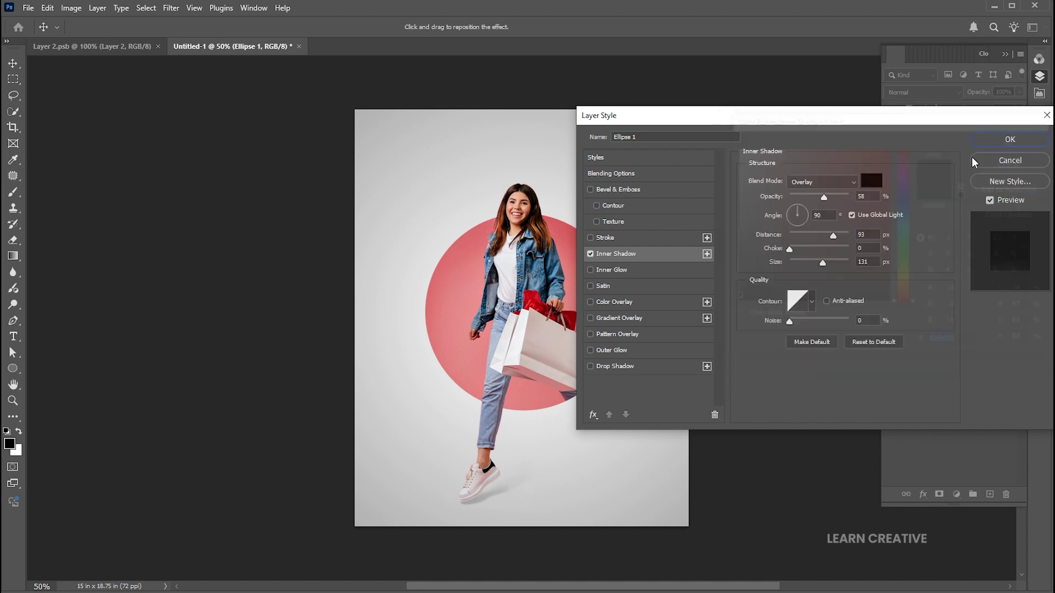
click(822, 181)
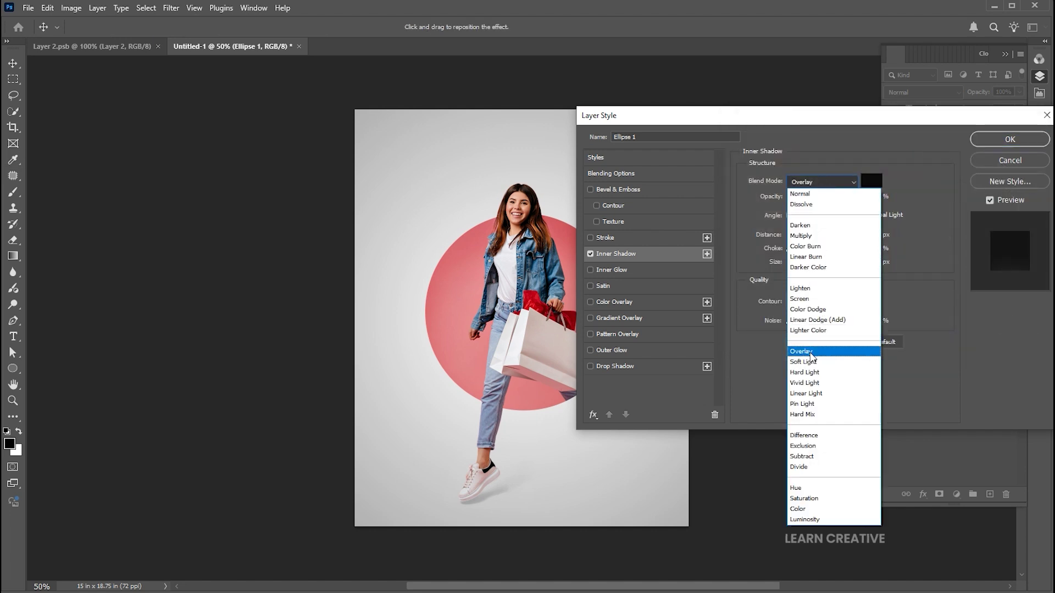
click(810, 352)
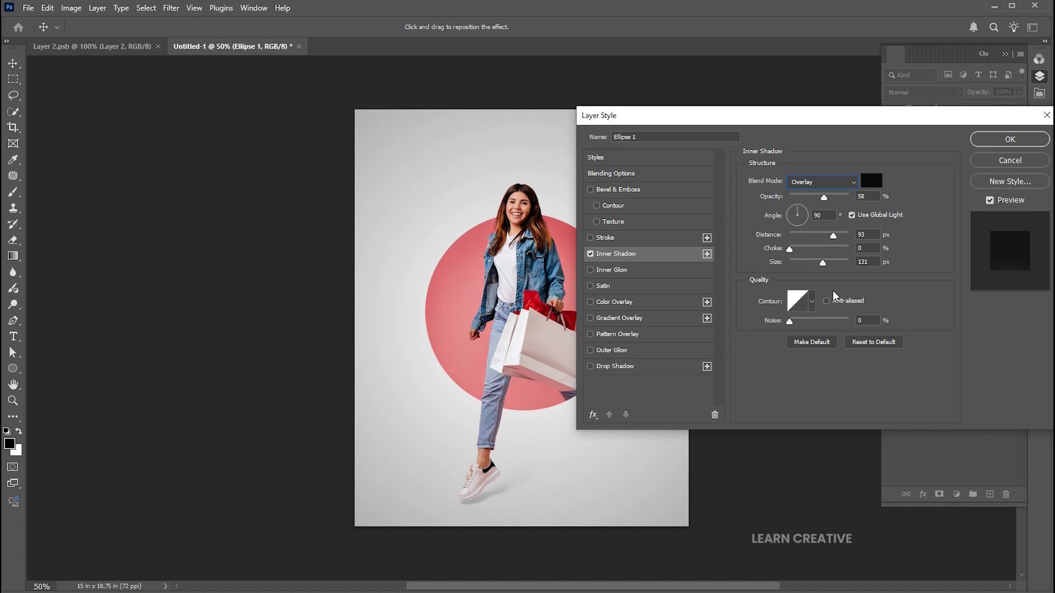
click(989, 144)
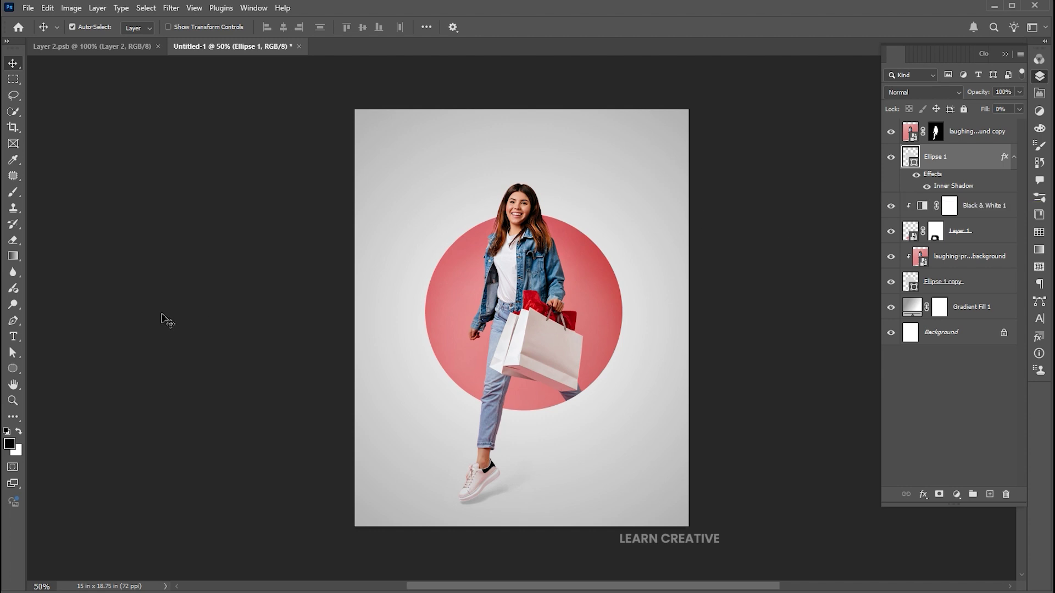
Add the title BRAND above the woman in 100 pt Gotham Black and color it gray #9c9c9c.
click(11, 338)
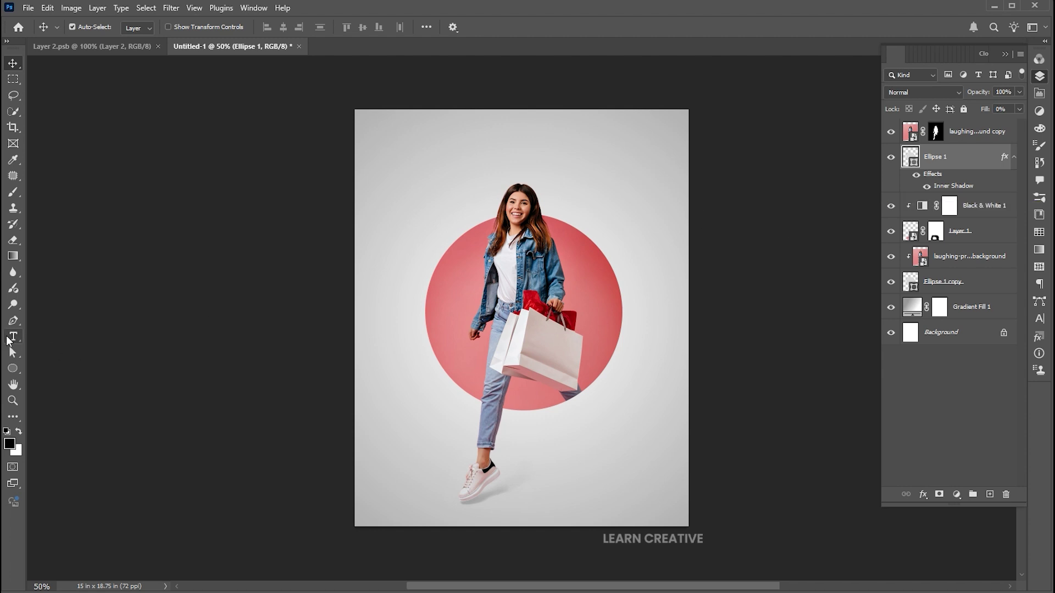
click(440, 163)
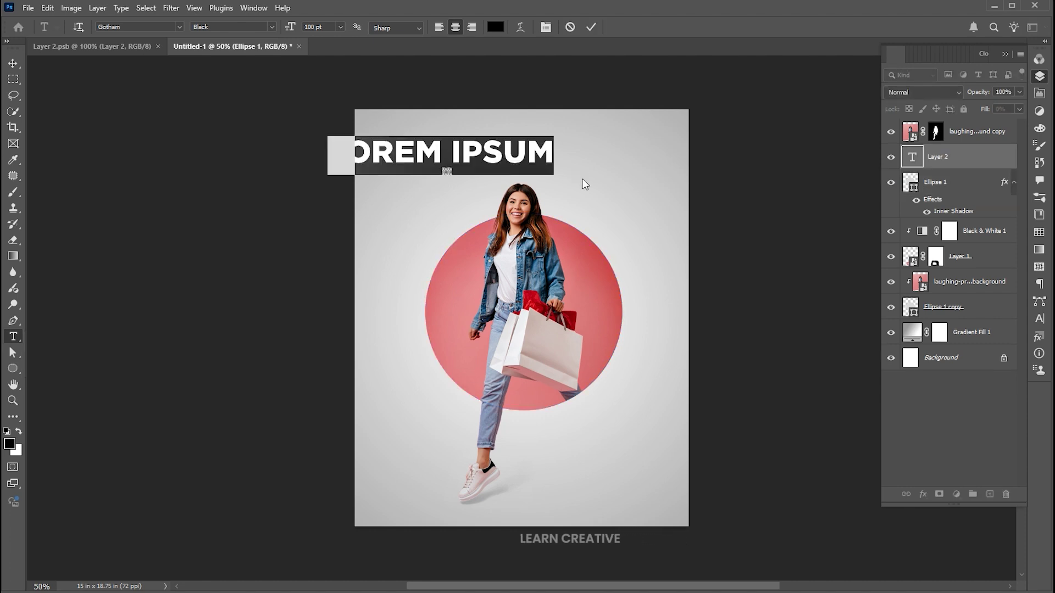
text(BRAND)
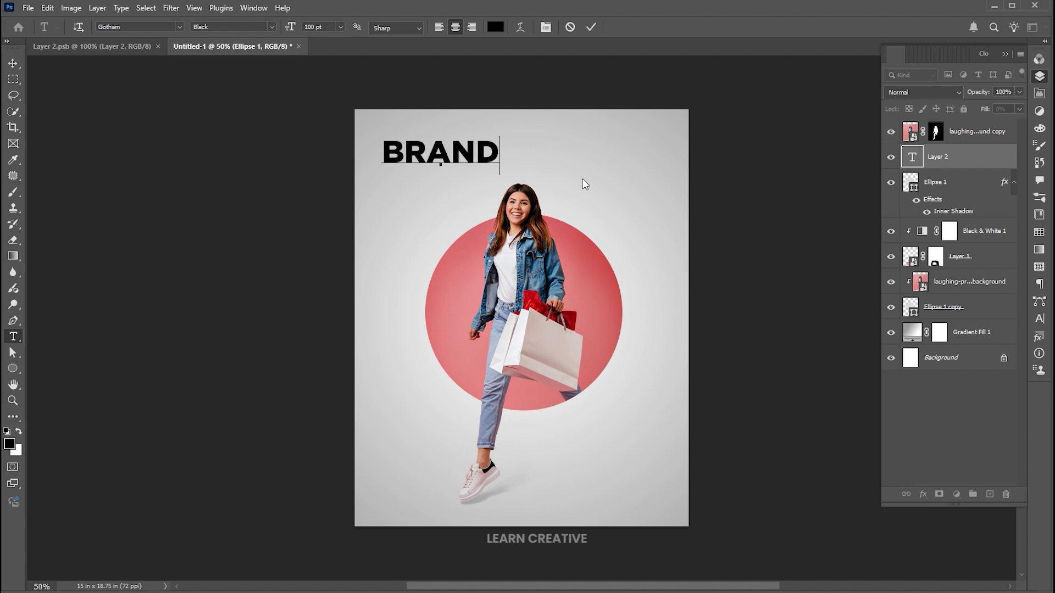
key(ctrl+a)
click(495, 26)
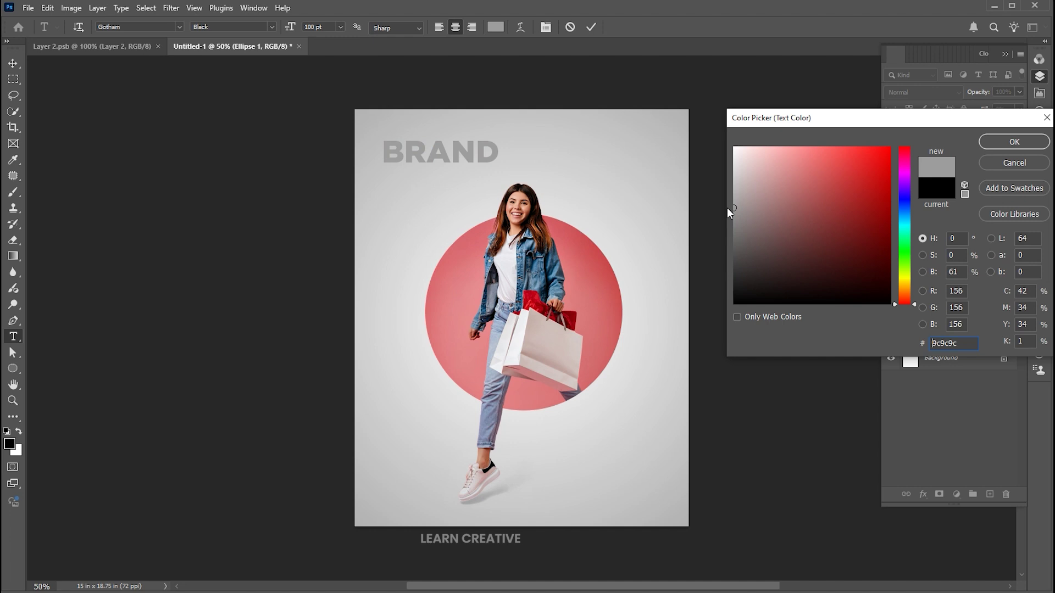
click(1012, 141)
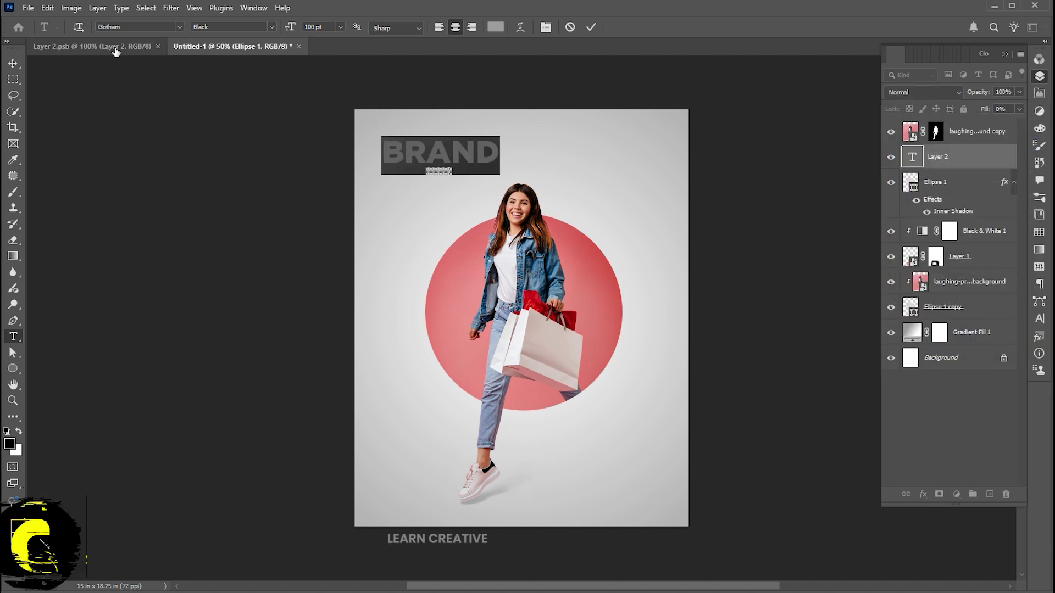
key(ctrl+Return)
Scale the BRAND title to about 173% and center it above the circle, behind the woman's head.
drag(493, 155, 628, 142)
key(ctrl+t)
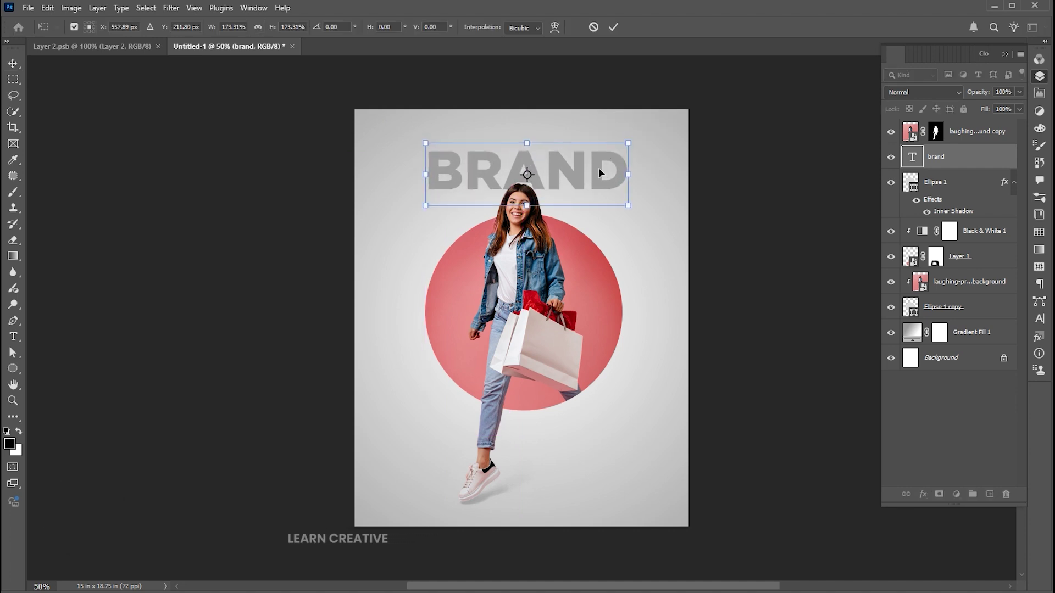
key(Return)
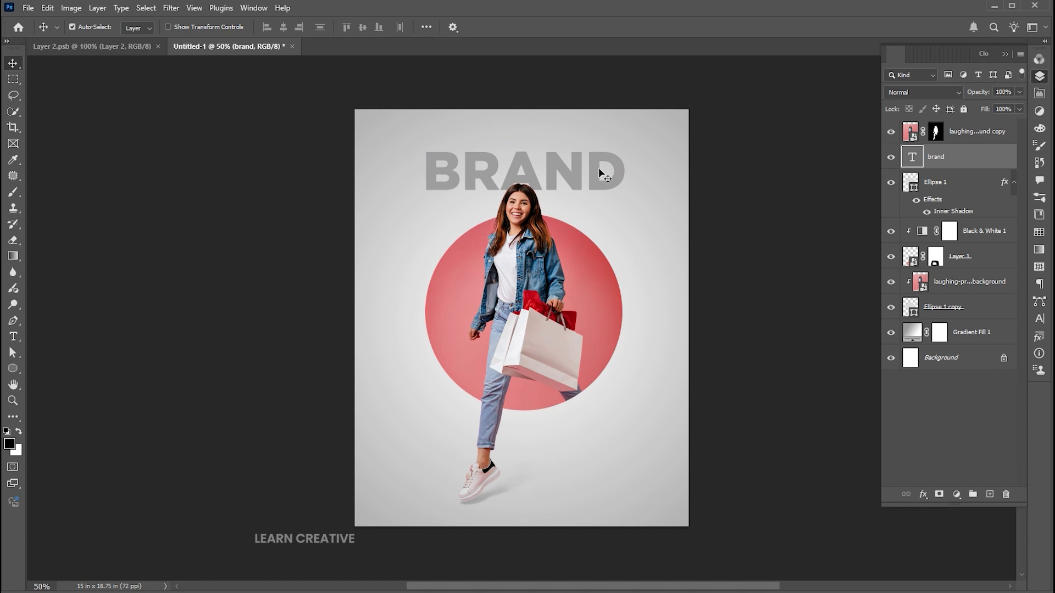
Add a mask to the BRAND title and fade out the bottom of its letters with a soft 250 px black brush.
click(938, 495)
key(b)
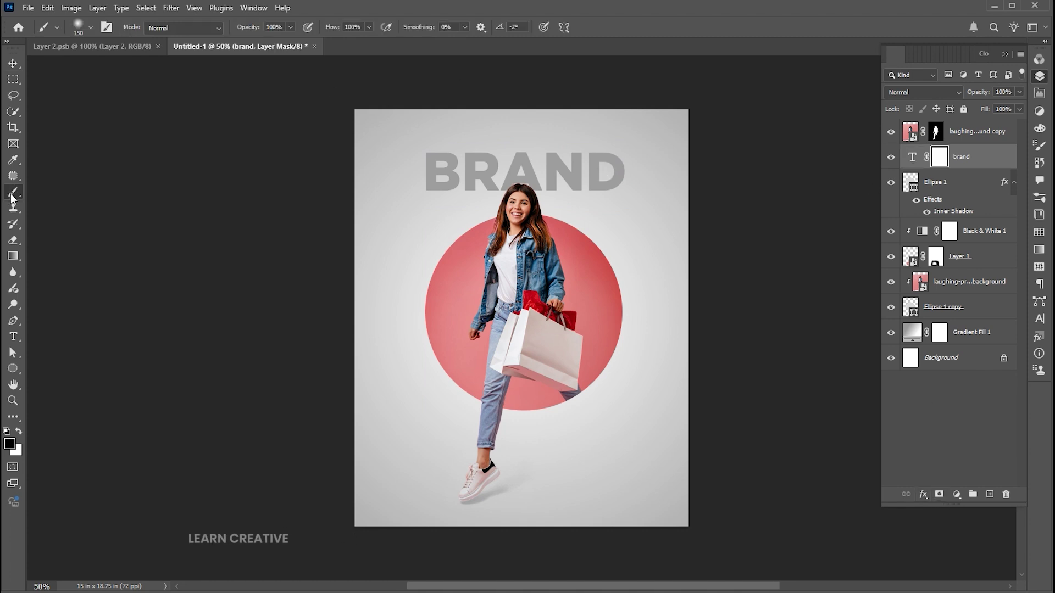
key(bracketright)
key(bracketright)
key(bracketright)
drag(421, 195, 648, 192)
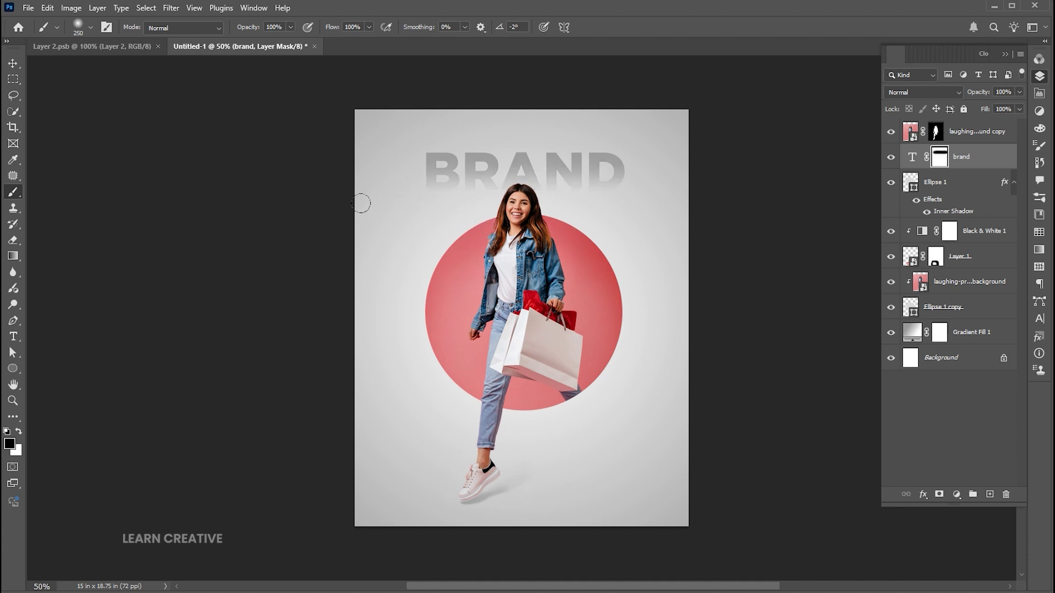
key(v)
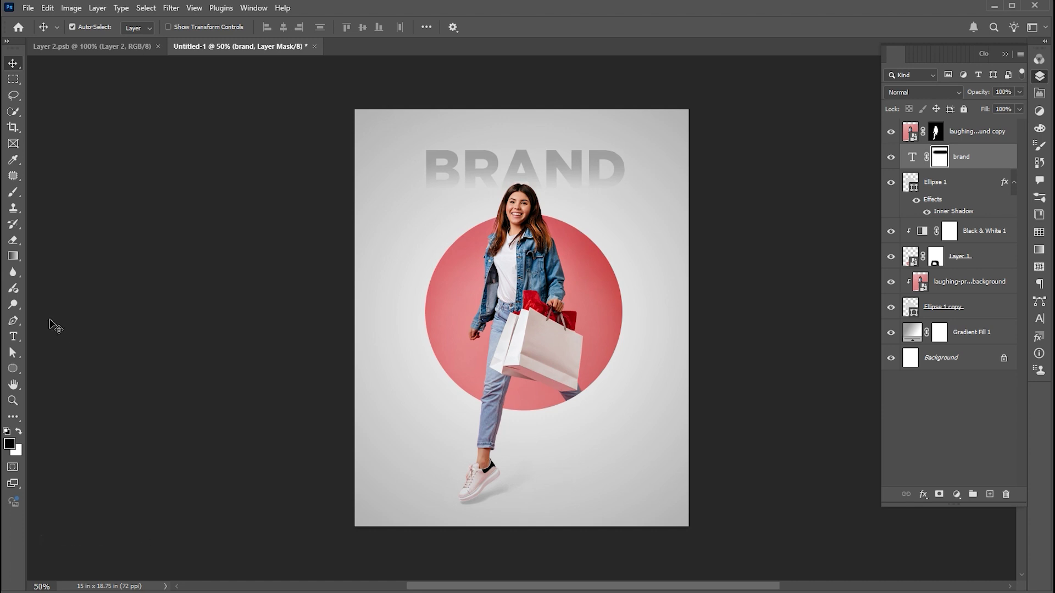
Add the two-line text NEW ARRIVAL in 100 pt Gotham Black below the circle and left-align it.
click(14, 337)
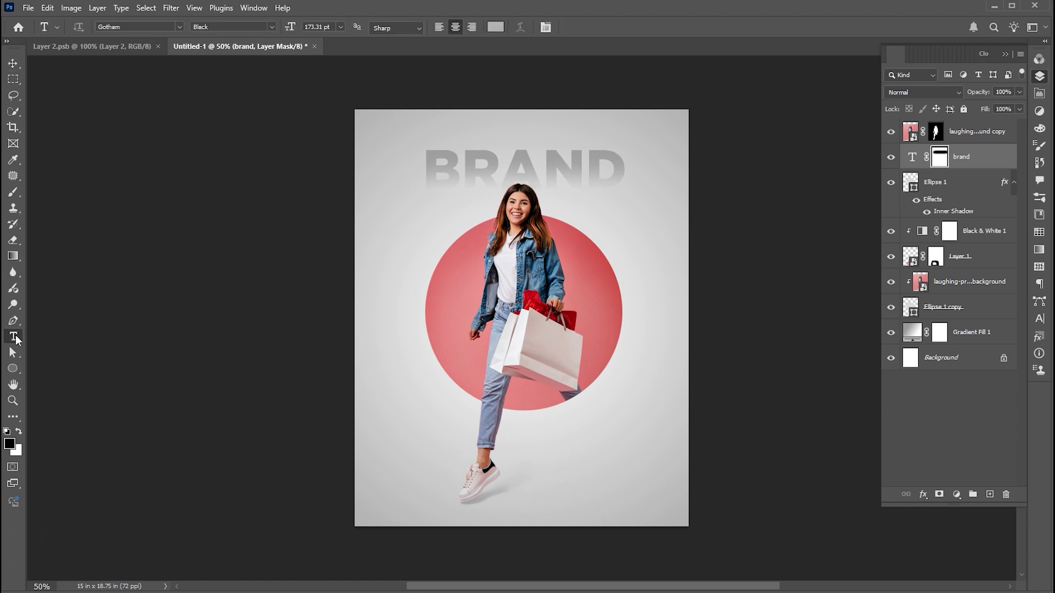
click(786, 495)
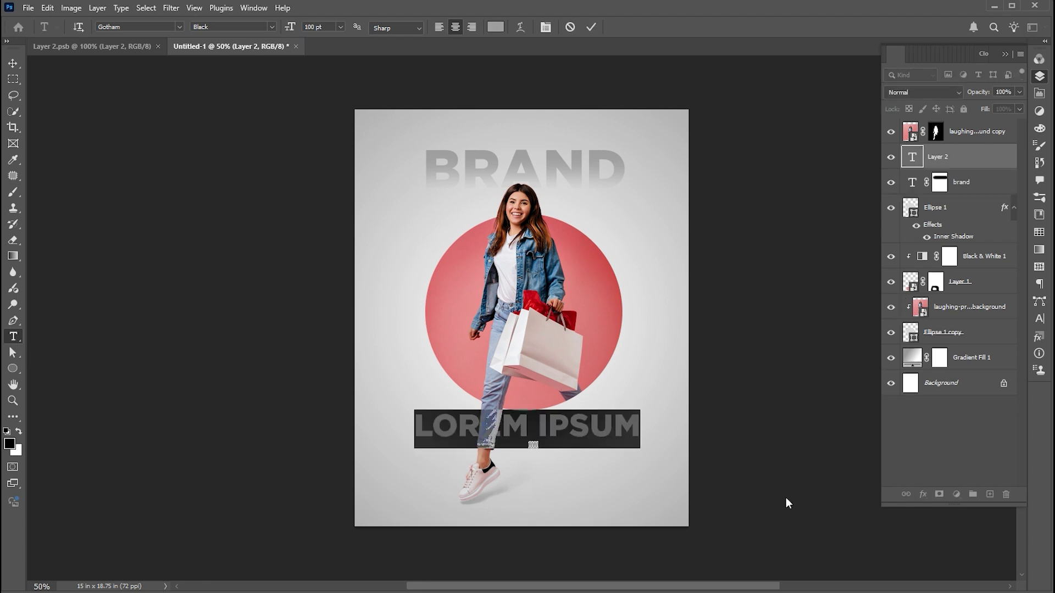
text(NEW )
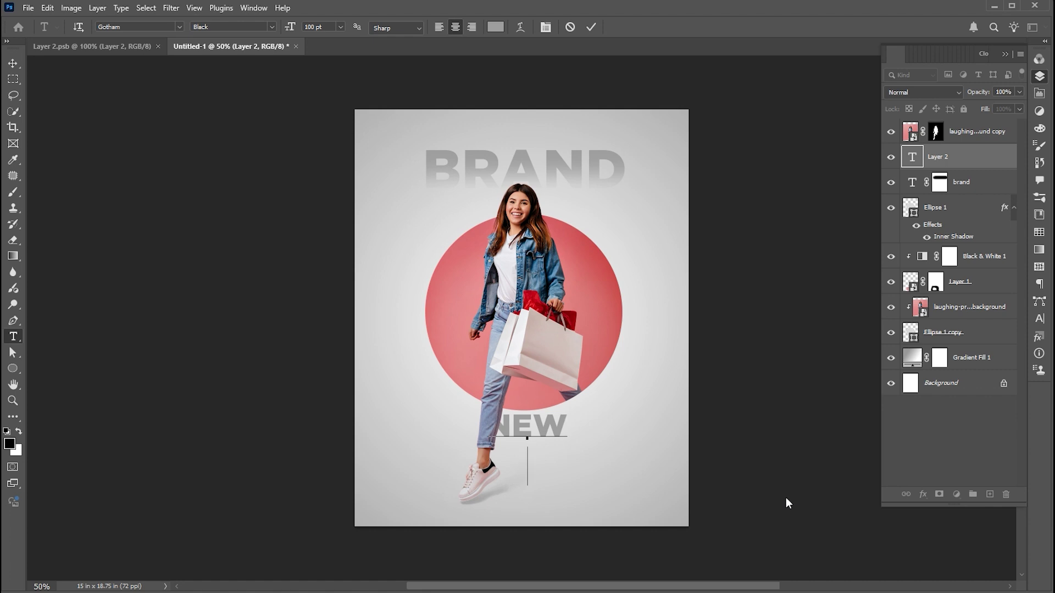
text(ARRIVAL)
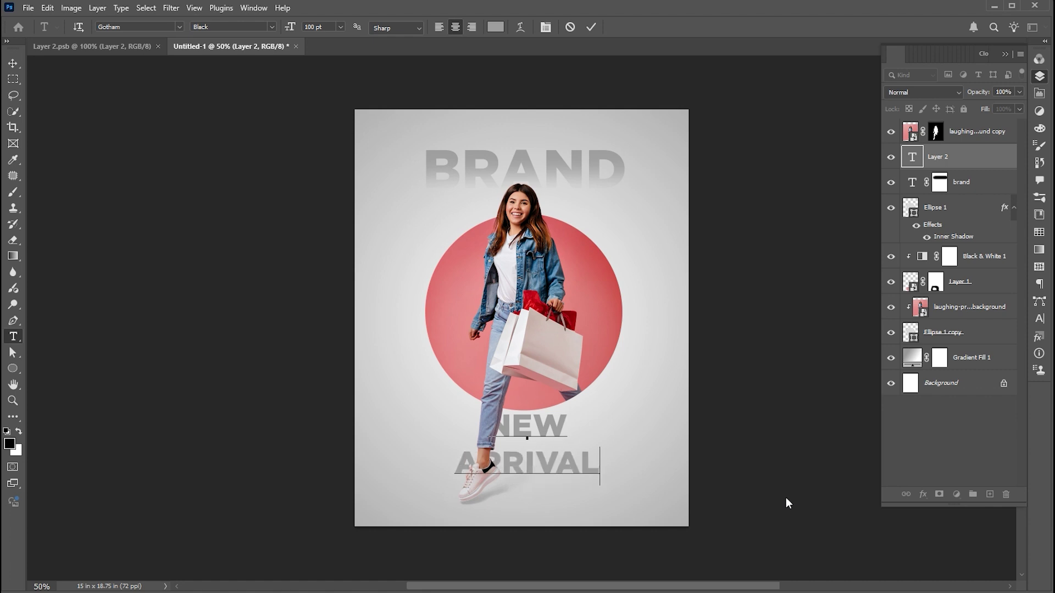
key(ctrl+a)
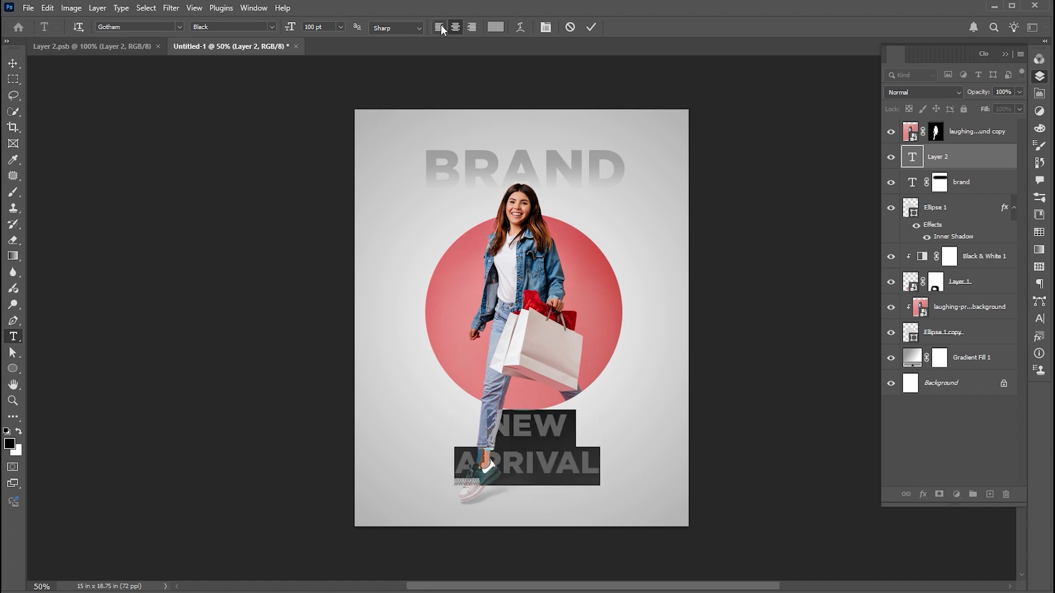
click(439, 27)
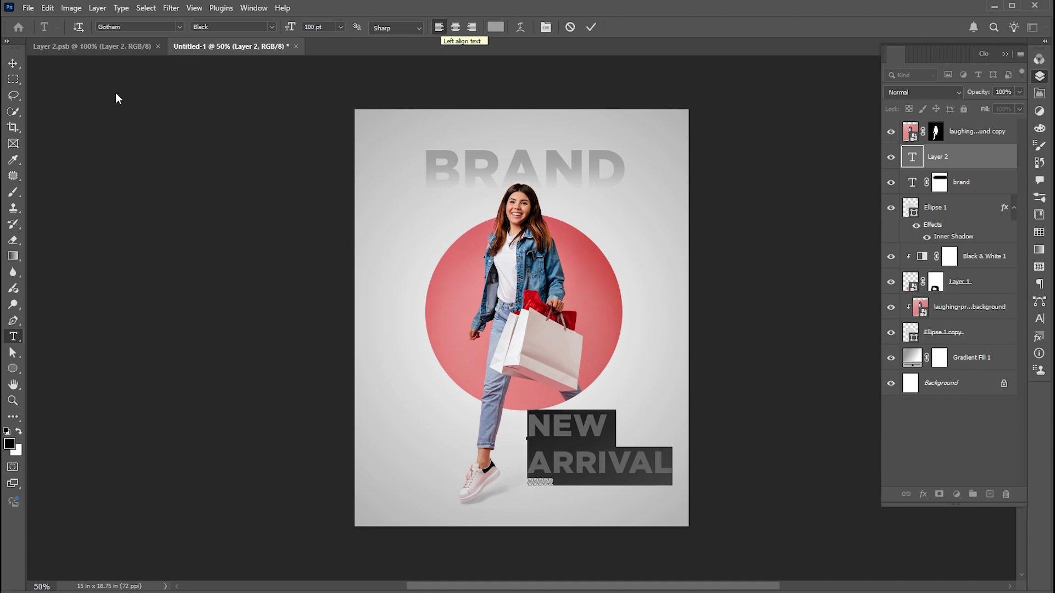
Set the leading of the NEW ARRIVAL text to 90 pt.
click(1039, 319)
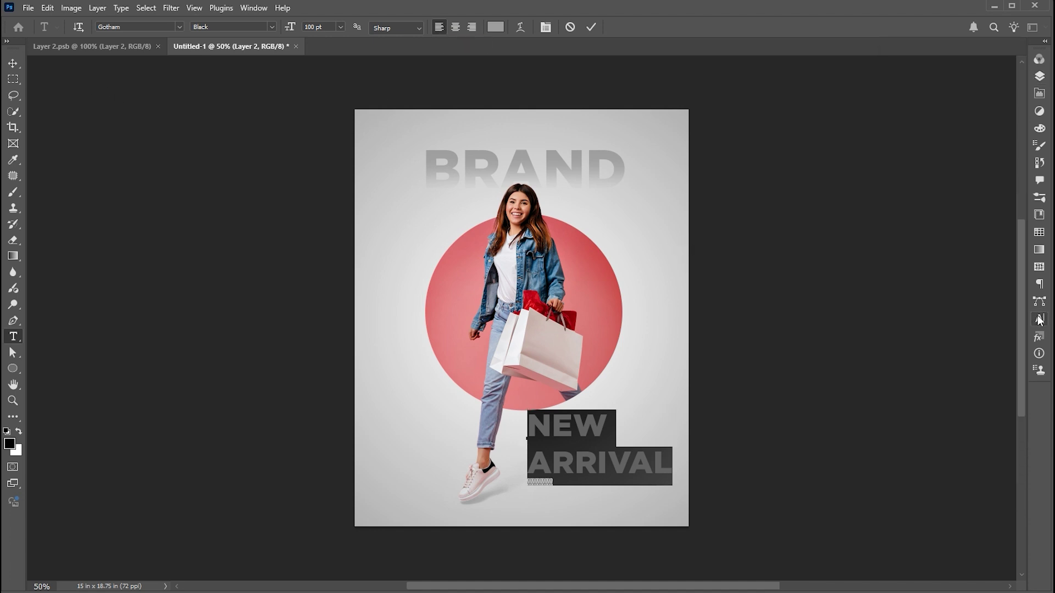
click(1039, 320)
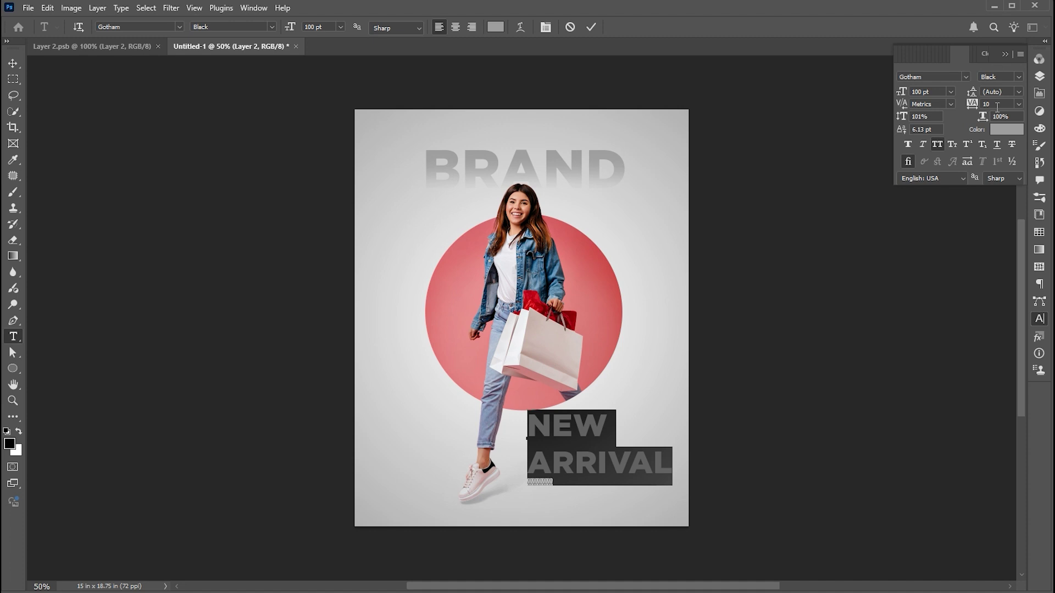
text(90 pt)
key(Return)
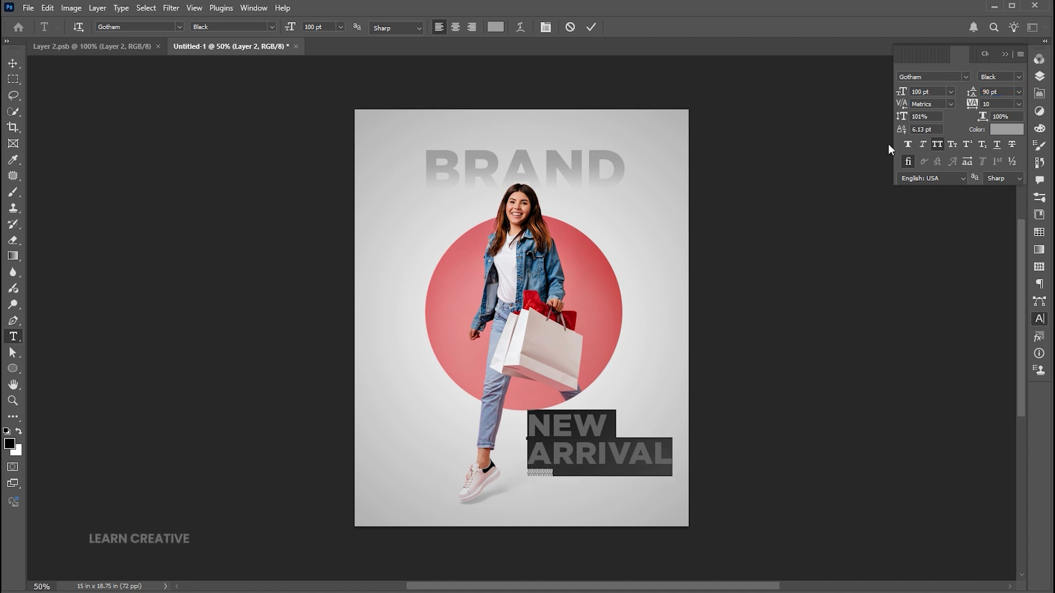
Color the NEW ARRIVAL text a near-black dark gray.
click(994, 132)
drag(736, 299, 718, 306)
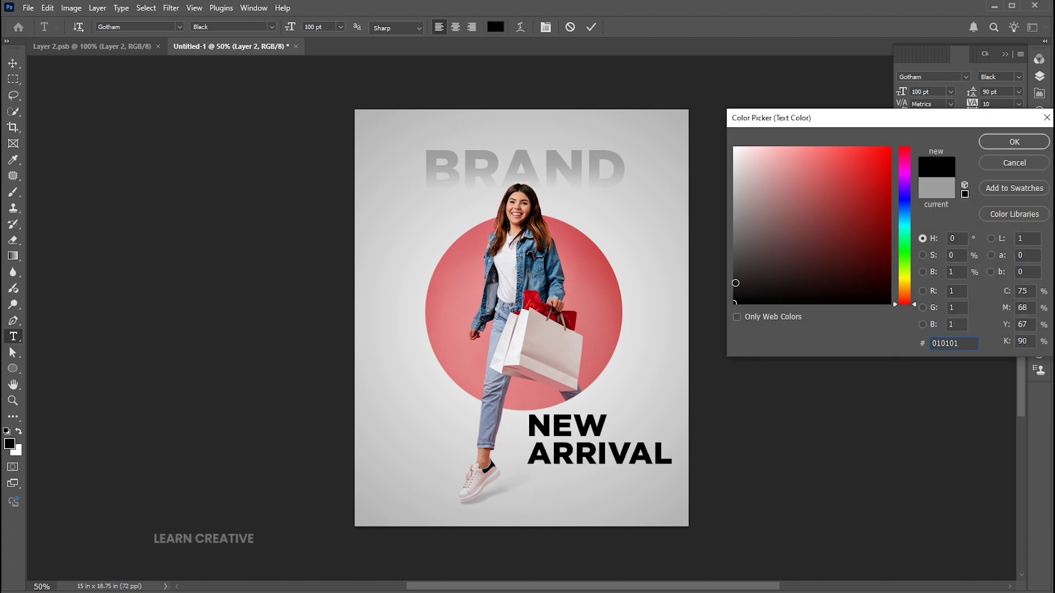
click(734, 288)
click(1014, 142)
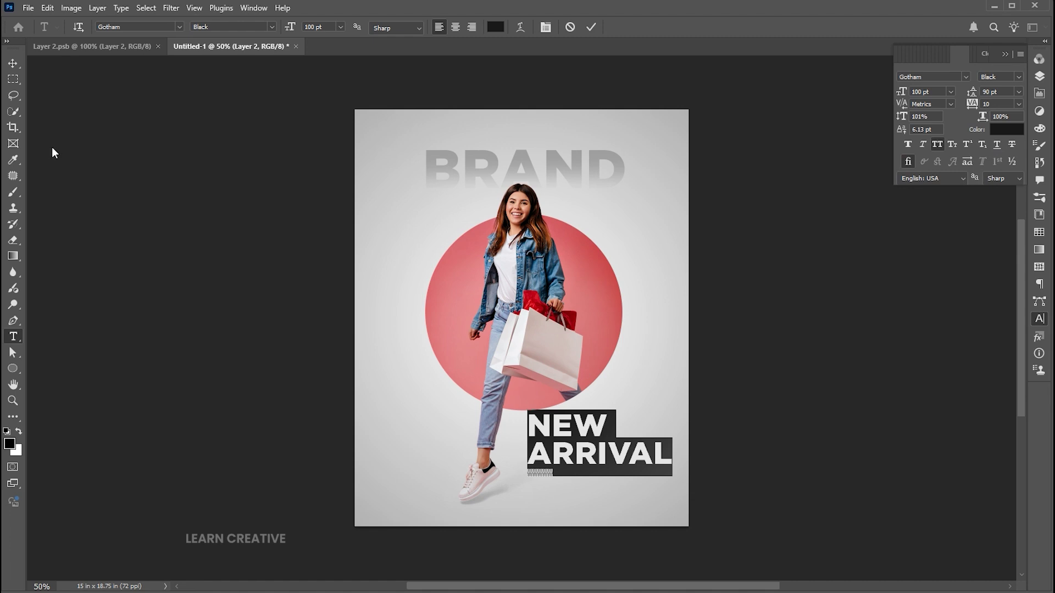
Scale the NEW ARRIVAL text down to about 45.7 pt, keeping it below the circle beside the woman's leg.
click(13, 63)
key(ctrl+t)
drag(673, 478, 592, 461)
key(Return)
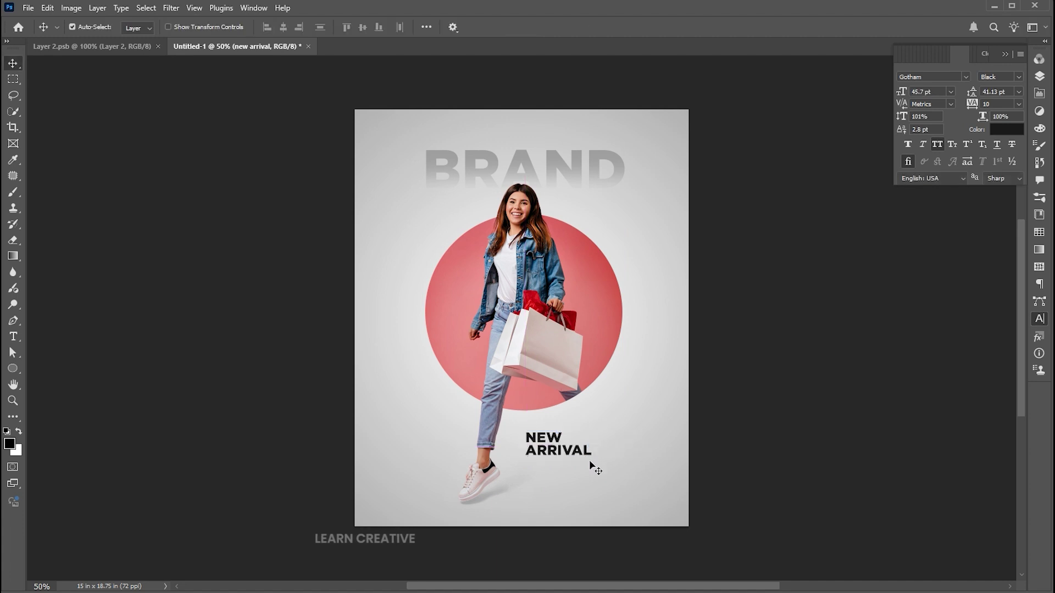
Add a paragraph box of Lorem ipsum placeholder text below NEW ARRIVAL in Gotham Extra Light at 10 pt.
click(14, 337)
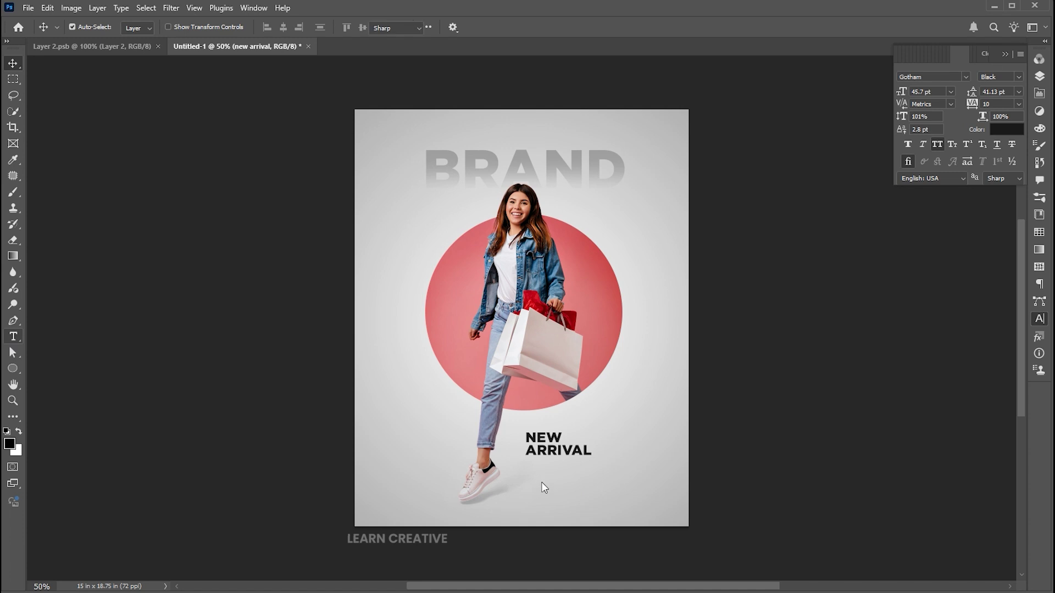
drag(527, 462, 669, 497)
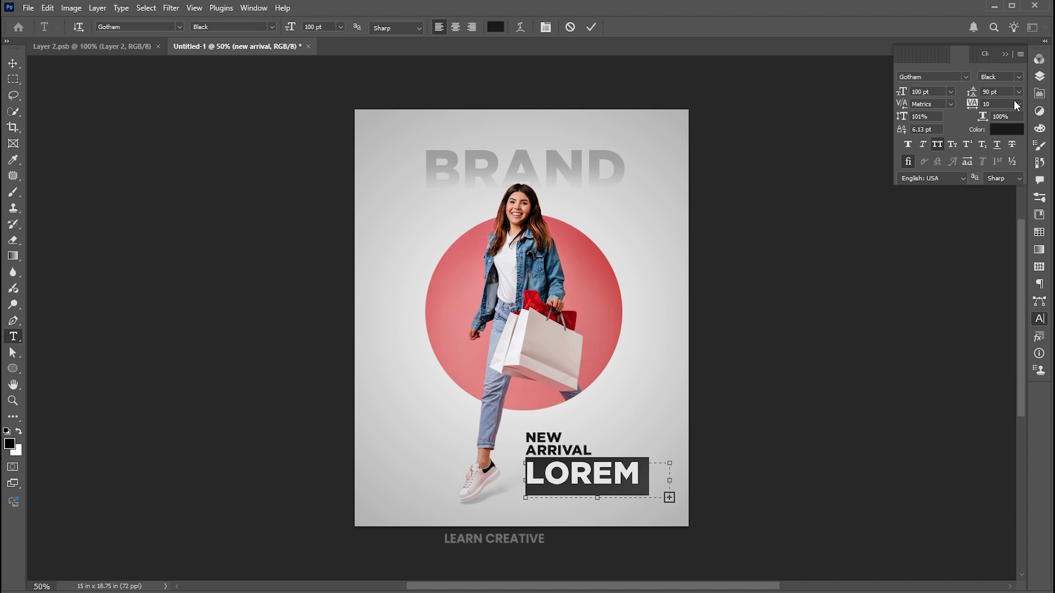
click(1015, 80)
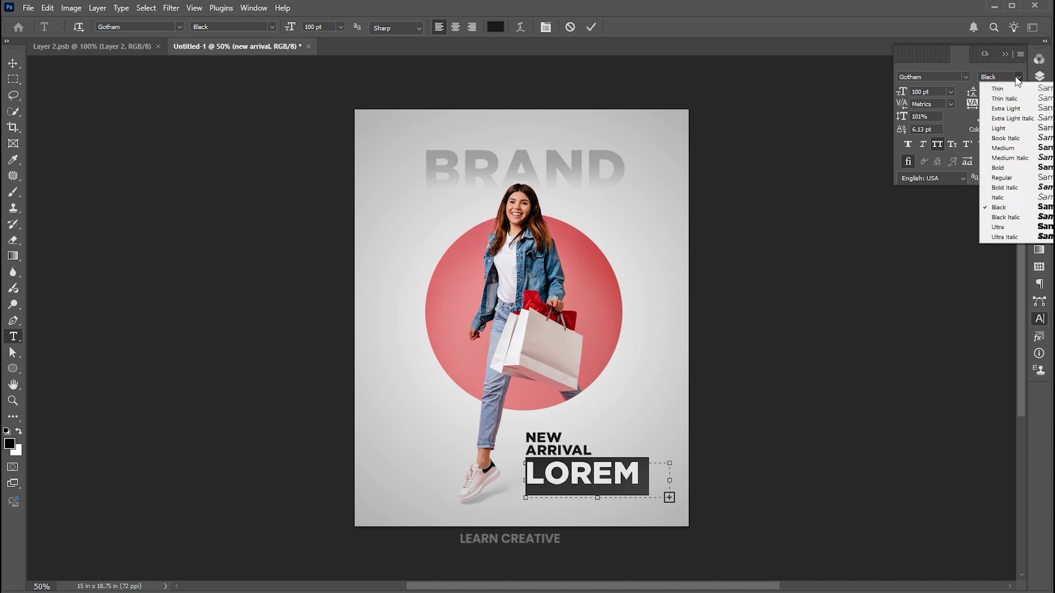
click(1016, 110)
click(933, 91)
text(10)
key(Return)
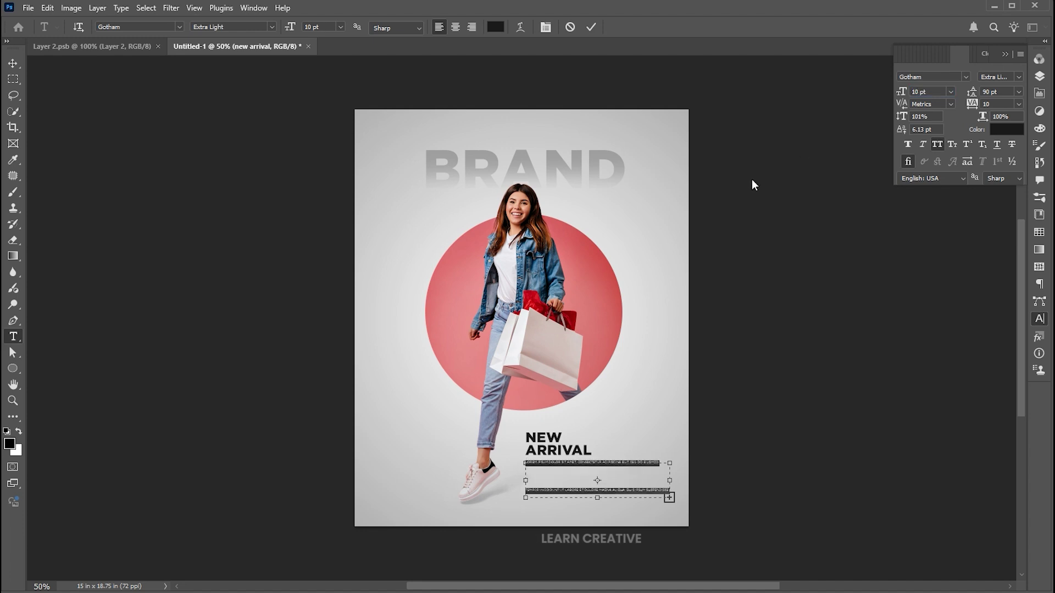
Set the placeholder paragraph's leading to 15 pt and slightly narrow its text box.
click(993, 92)
text(15)
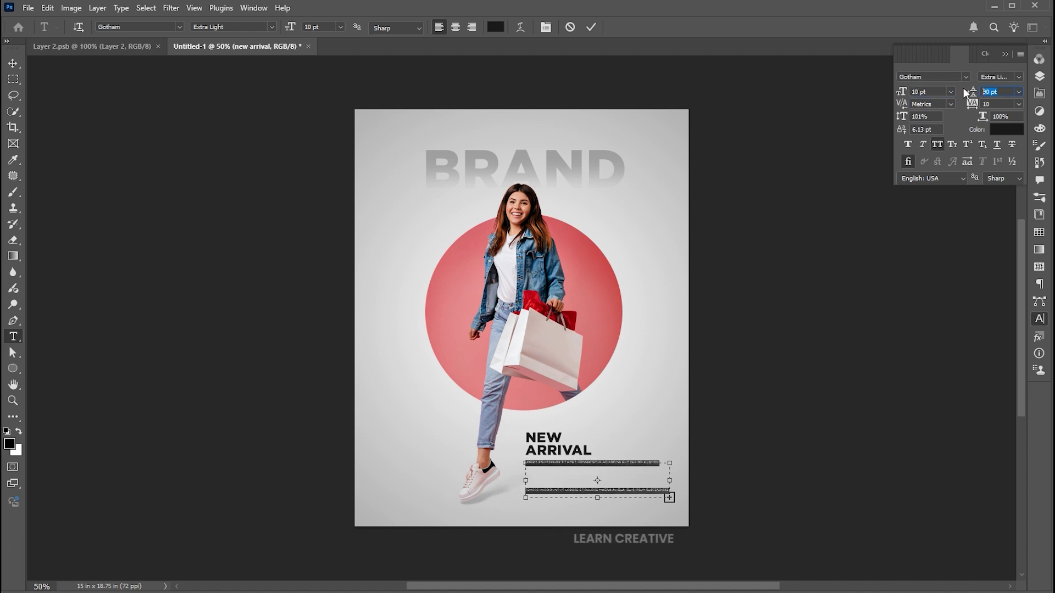
key(Return)
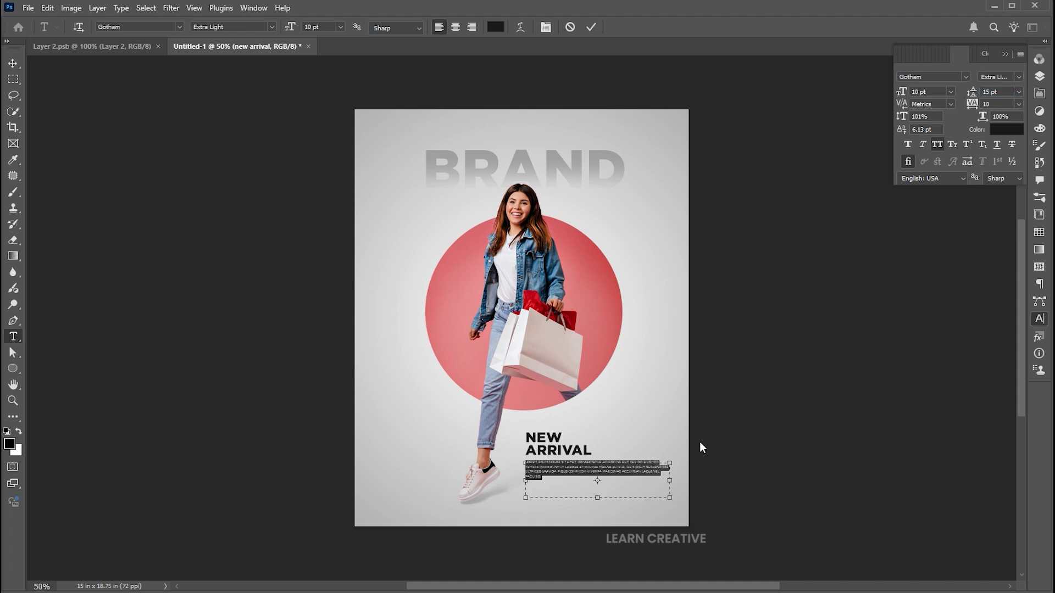
drag(669, 482, 666, 481)
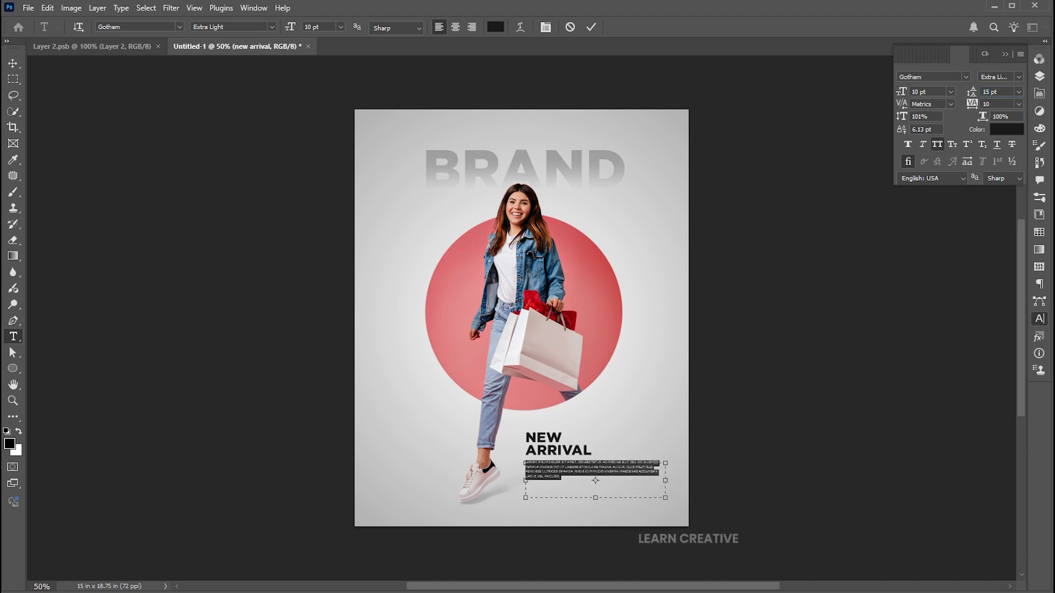
click(13, 65)
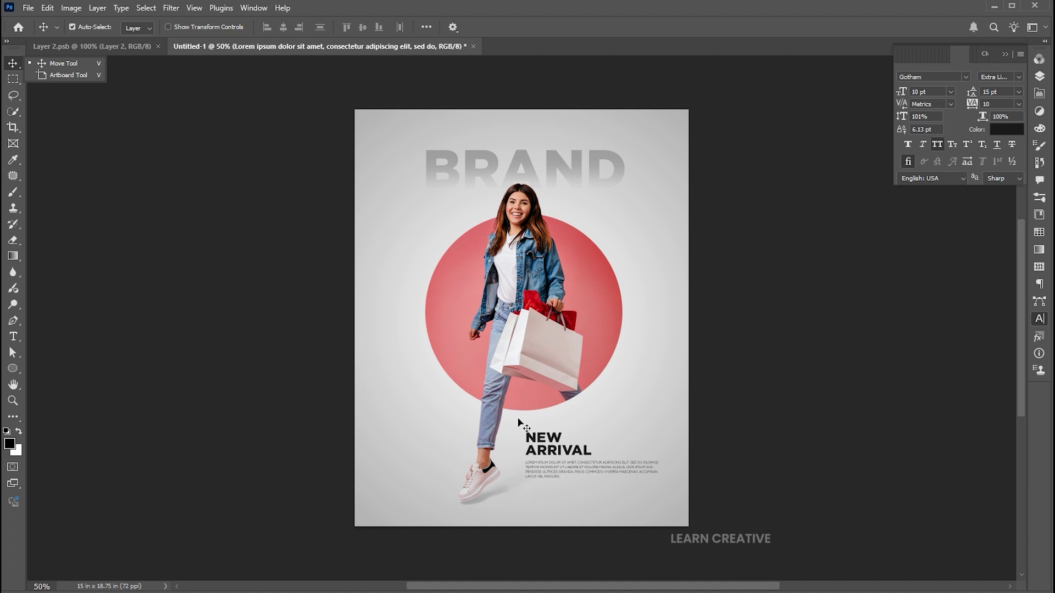
Draw a horizontal line about 2.92 in long below the placeholder paragraph, matching the width of ARRIVAL.
click(12, 370)
right_click(12, 371)
click(60, 417)
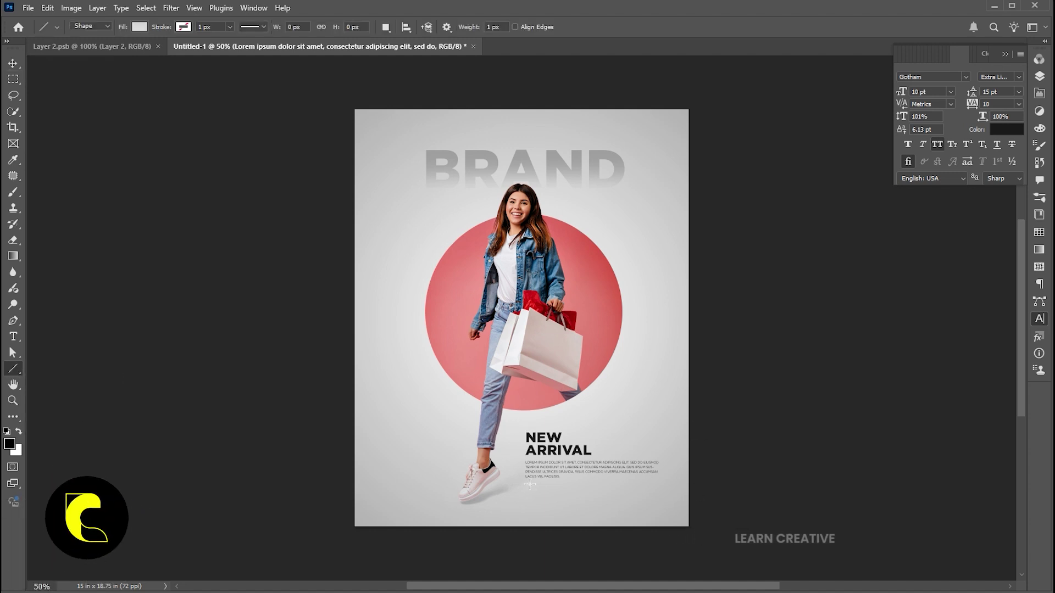
drag(526, 486, 592, 487)
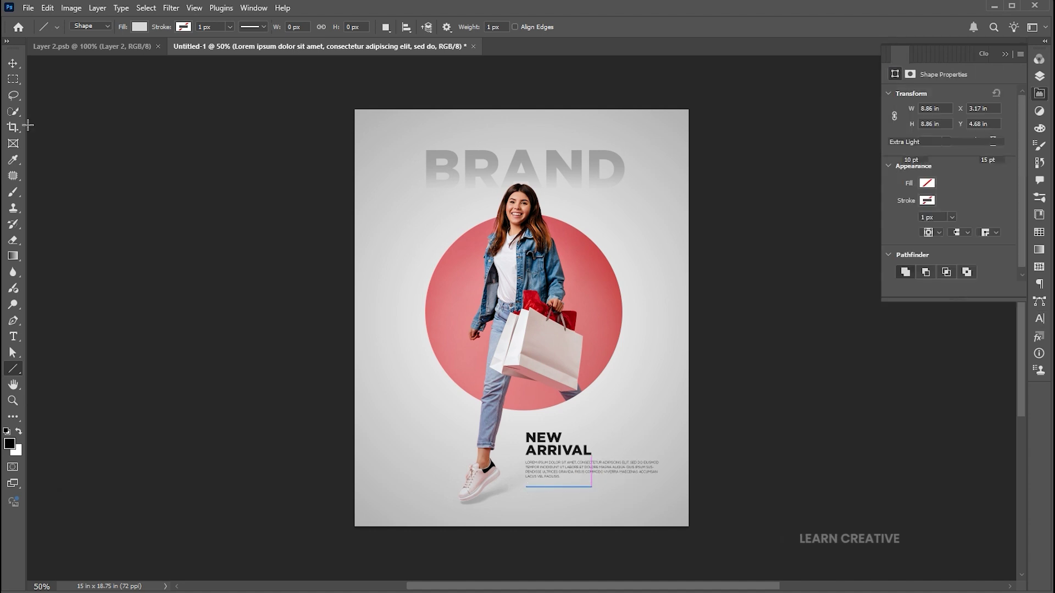
key(v)
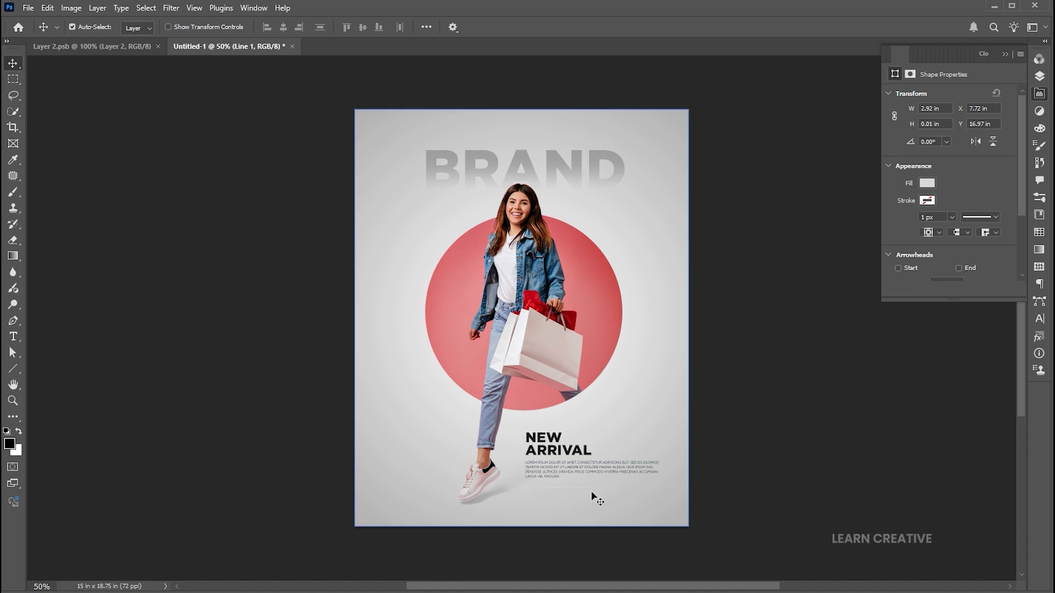
Remove the line's fill and give it a near-black stroke from the recently used colors.
click(926, 184)
click(901, 207)
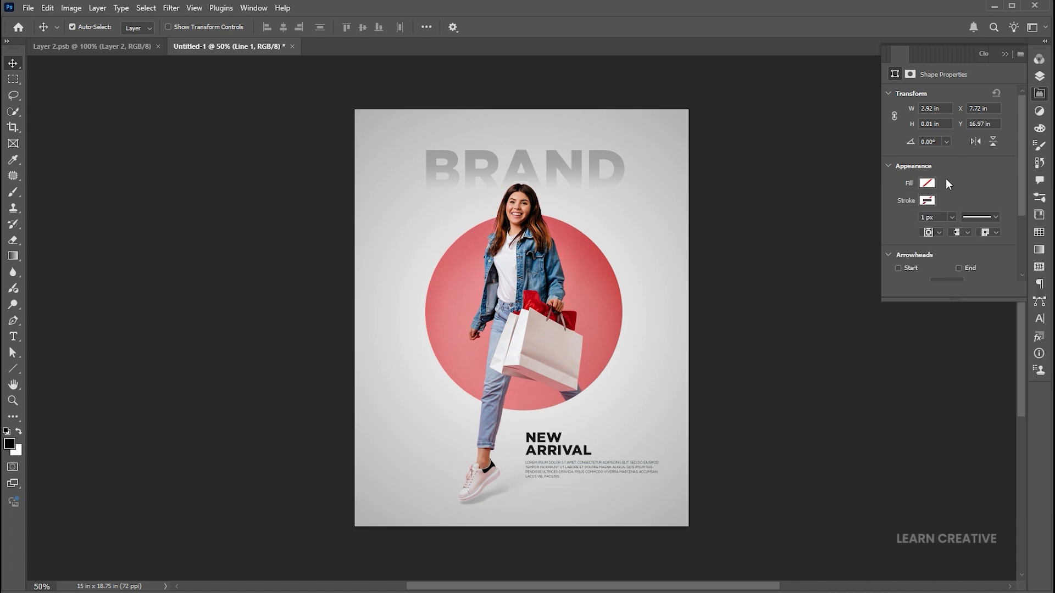
click(928, 200)
click(896, 266)
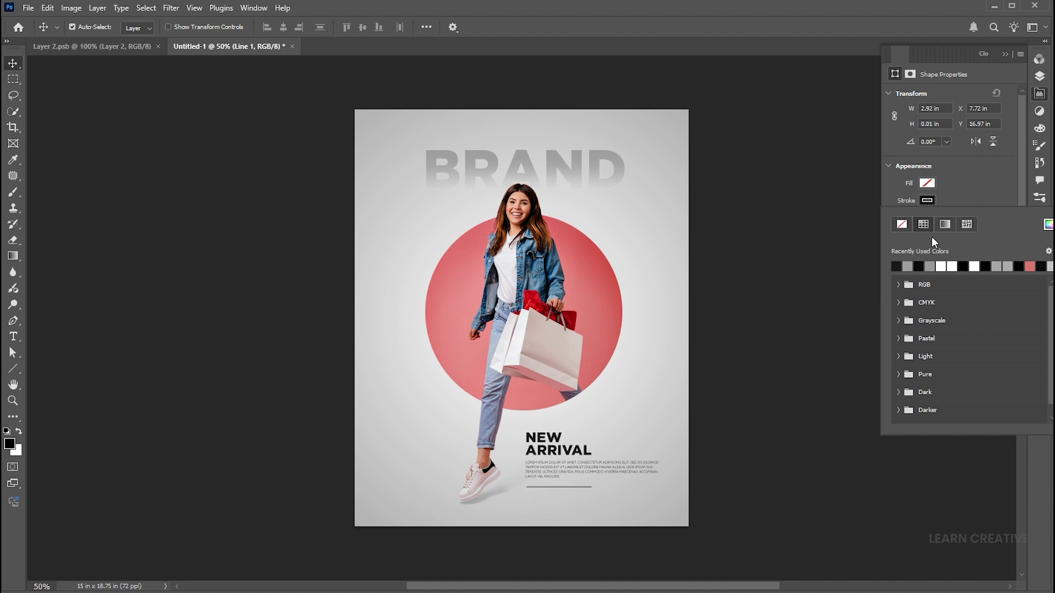
click(976, 187)
Nudge the line slightly left to align it with the text above, and deselect it.
key(Left)
key(Left)
key(Left)
key(Left)
click(264, 334)
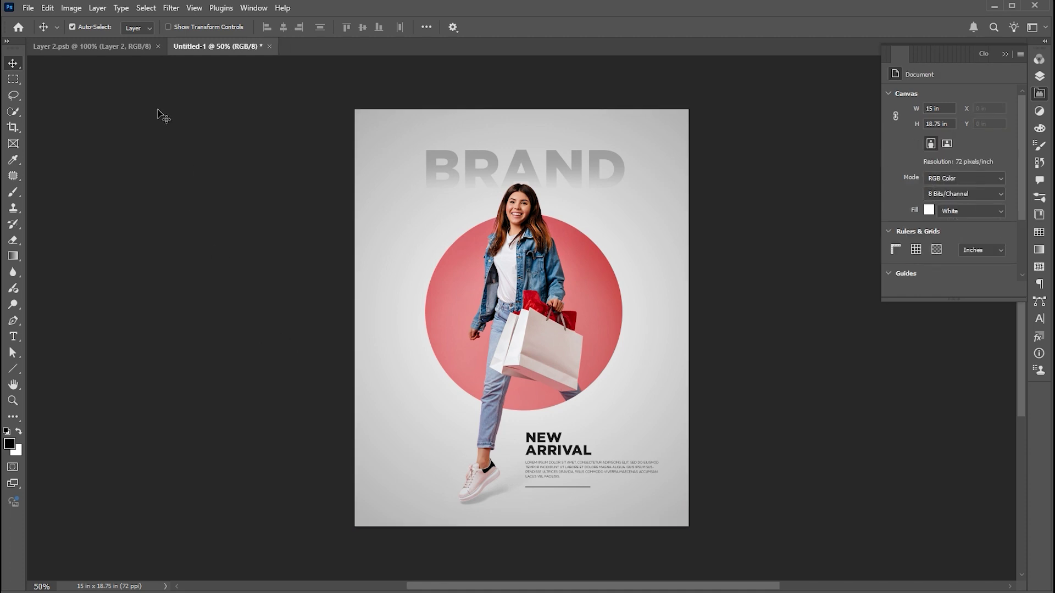
Bring the row of social media icons from the Layer 2.psb document into the poster, left of the woman's leg.
click(111, 47)
drag(566, 327, 237, 50)
drag(455, 453, 433, 454)
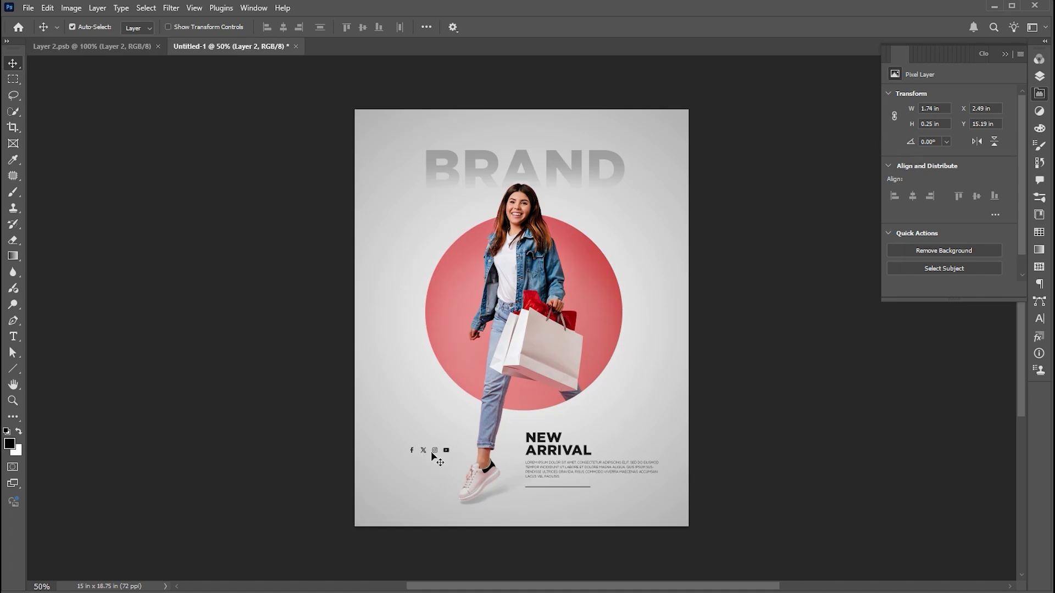
Rotate the social media icons 90° counterclockwise into a vertical column and place them in the poster's lower-left corner.
key(ctrl+t)
drag(460, 438, 400, 396)
key(Return)
drag(427, 445, 373, 487)
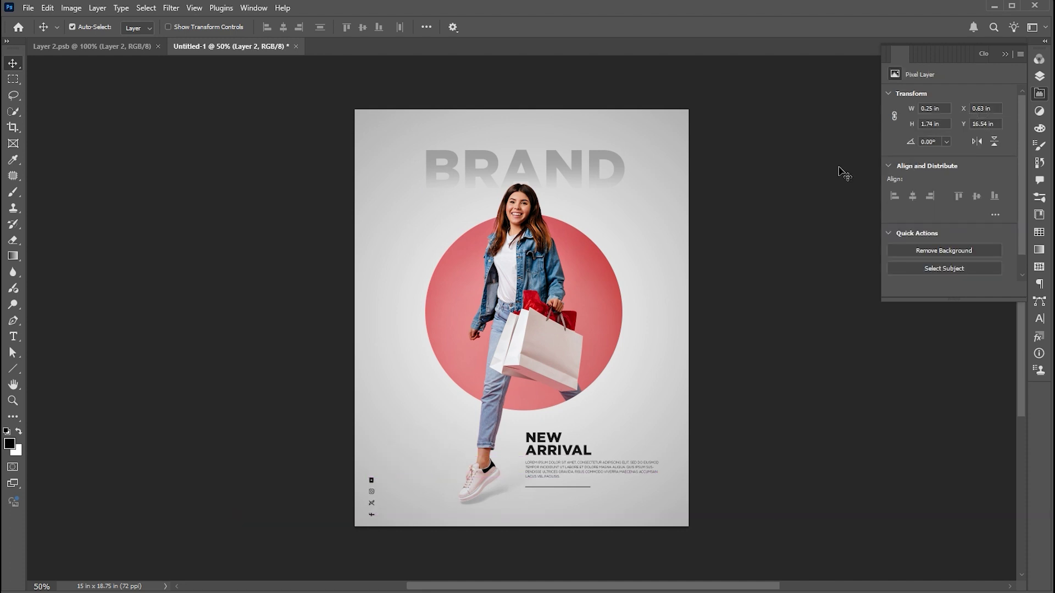
Reduce the opacity of the social media icons layer to 54% and deselect it.
click(1038, 80)
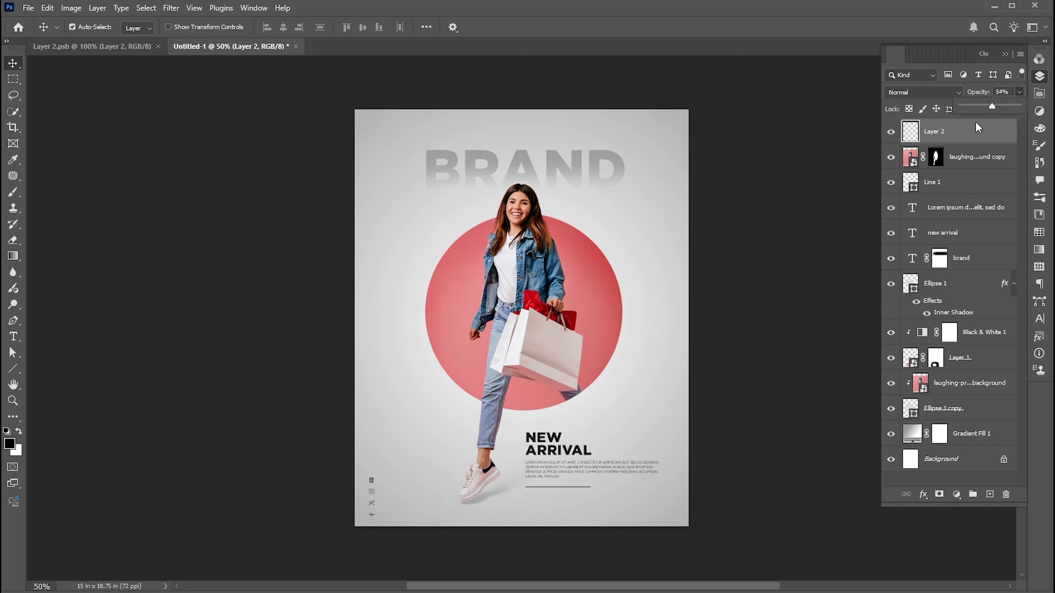
click(752, 283)
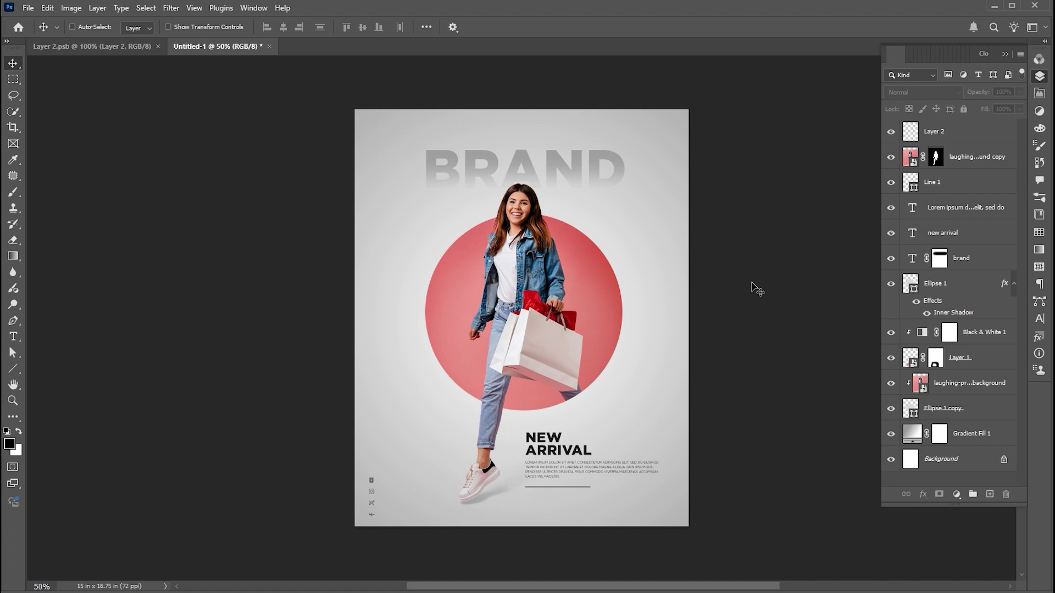
key(ctrl+plus)
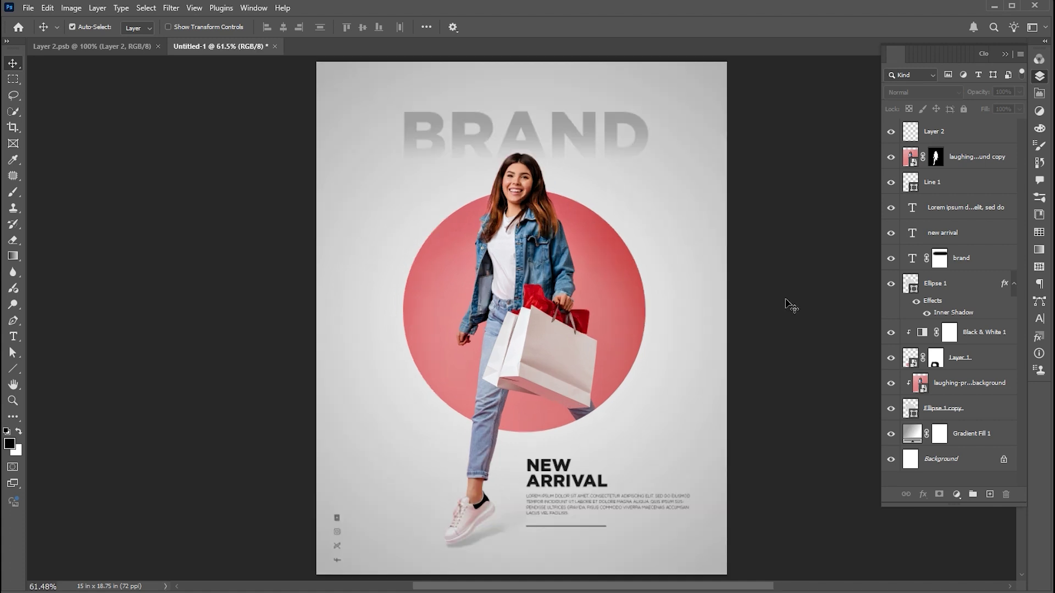